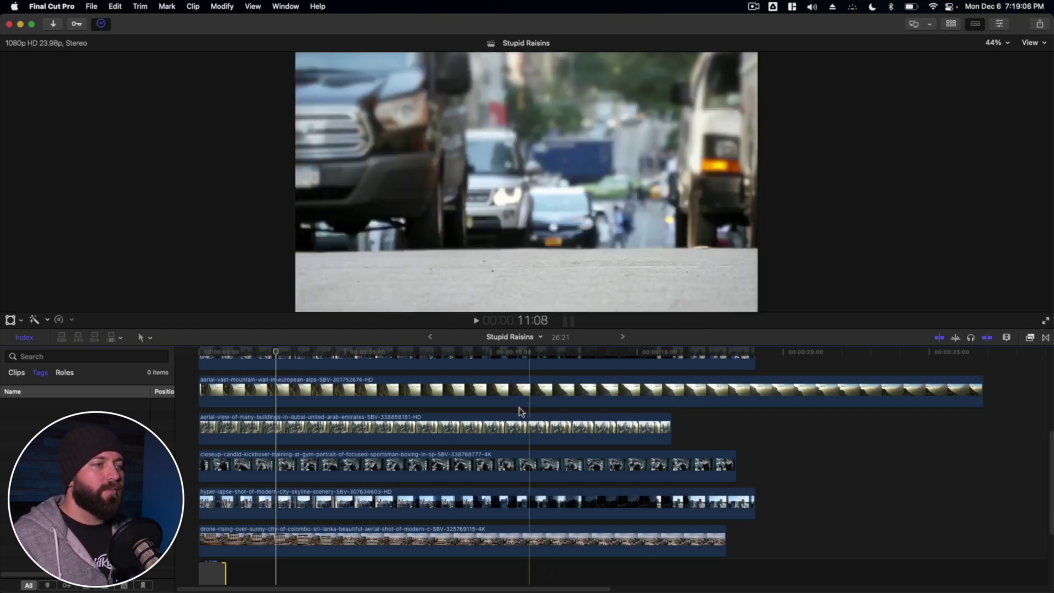
# Undo the last change and scroll through the stacked clip lanes back to the top.
pyautogui.press('super+z')
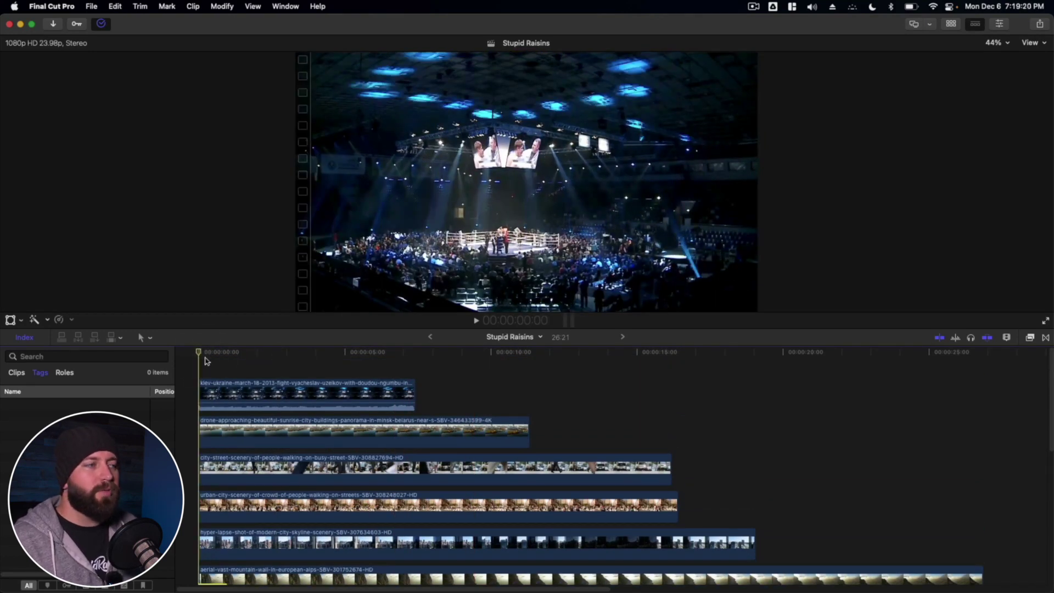
pyautogui.scroll(-3, 324, 373)
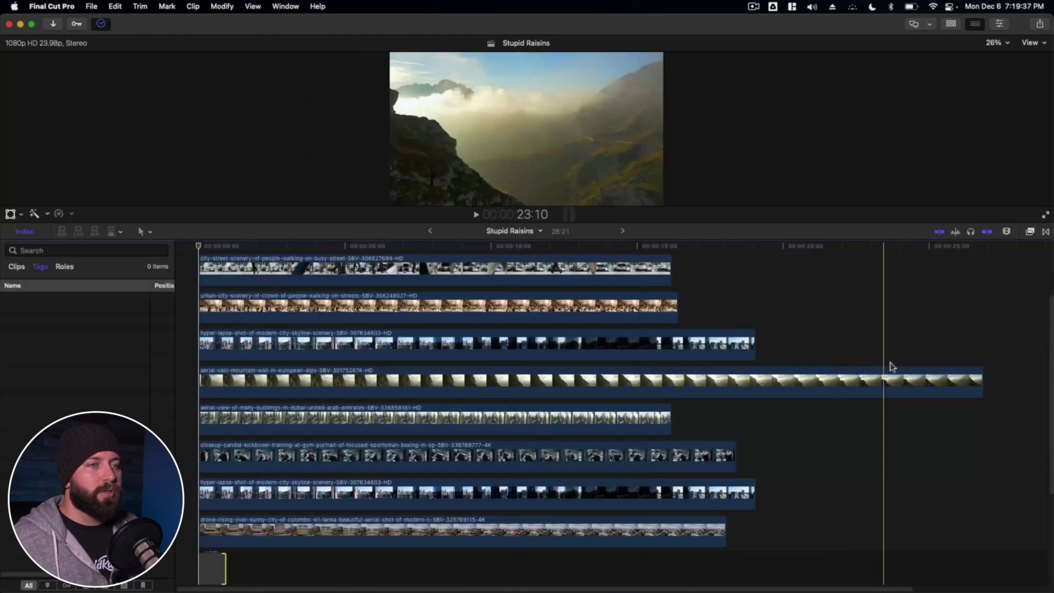
pyautogui.scroll(2, 501, 391)
pyautogui.scroll(-3, 501, 391)
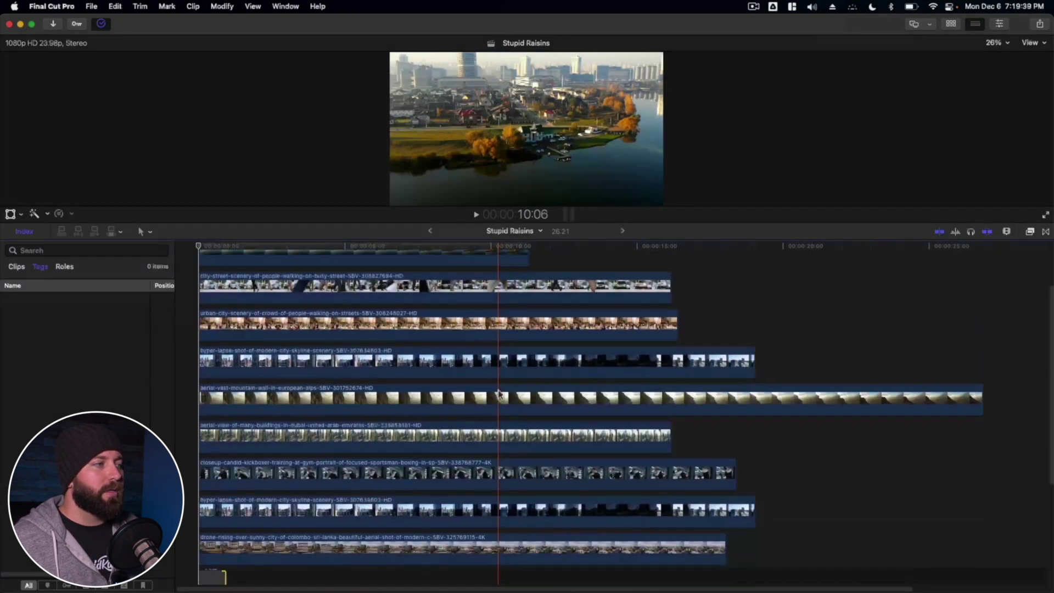
pyautogui.scroll(3, 489, 373)
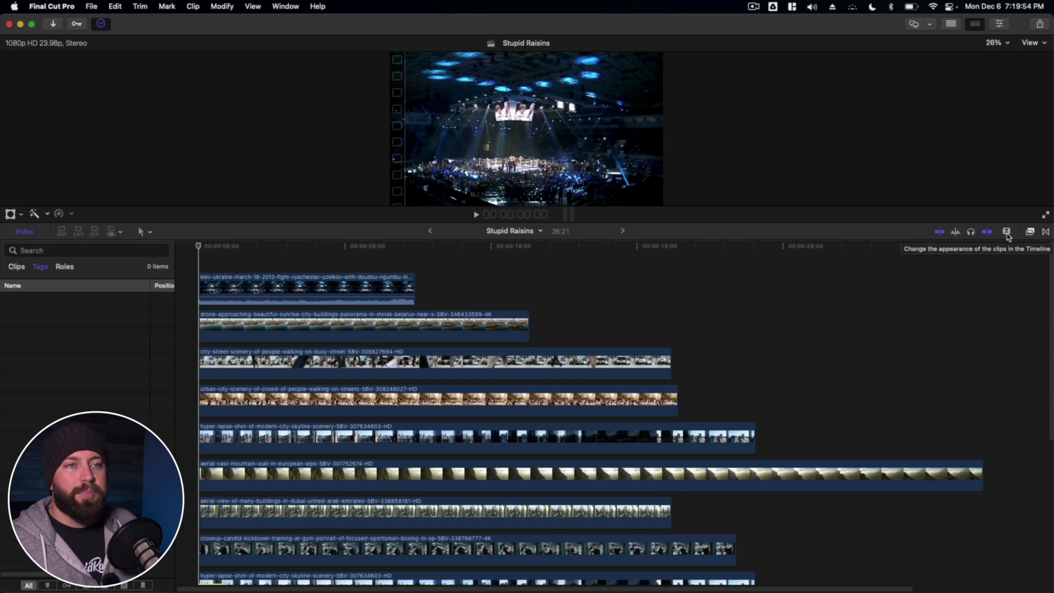
# Zoom the timeline in and make the clips taller in Clip Appearance.
pyautogui.click(1007, 232)
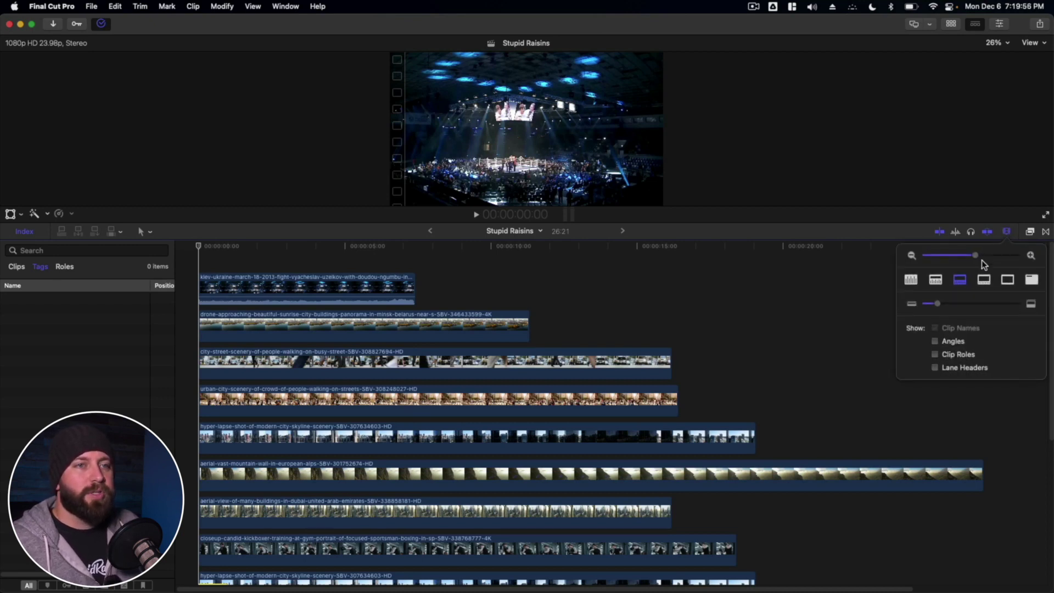
pyautogui.moveTo(977, 256); pyautogui.dragTo(982, 260)
pyautogui.moveTo(938, 303)
pyautogui.mouseDown()
pyautogui.moveTo(1002, 306)
pyautogui.moveTo(925, 306)
pyautogui.mouseUp()
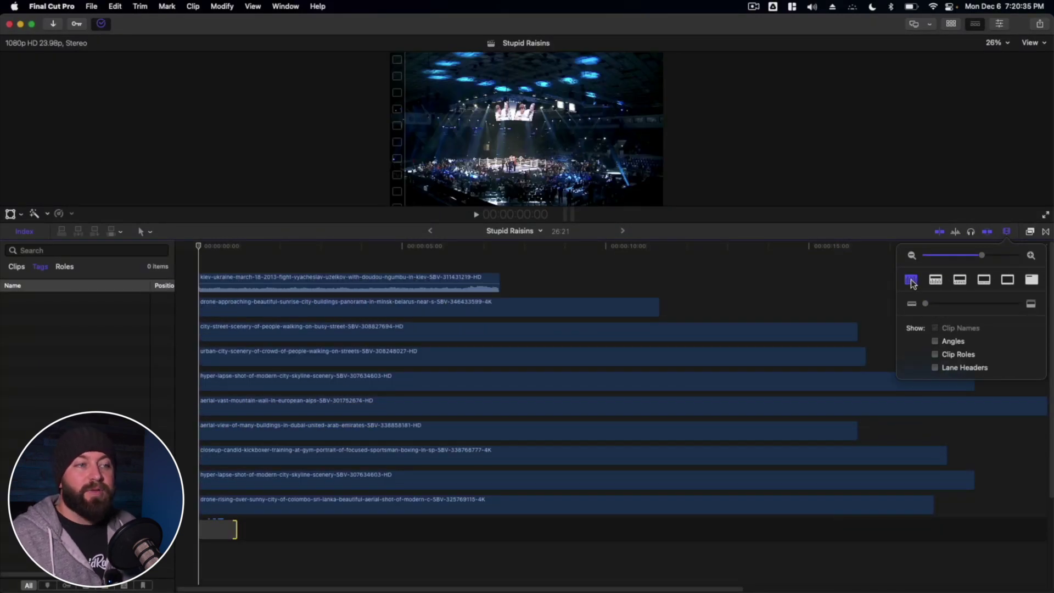
# Try the clip display styles, settling on compact filmstrips with clip names.
pyautogui.click(936, 281)
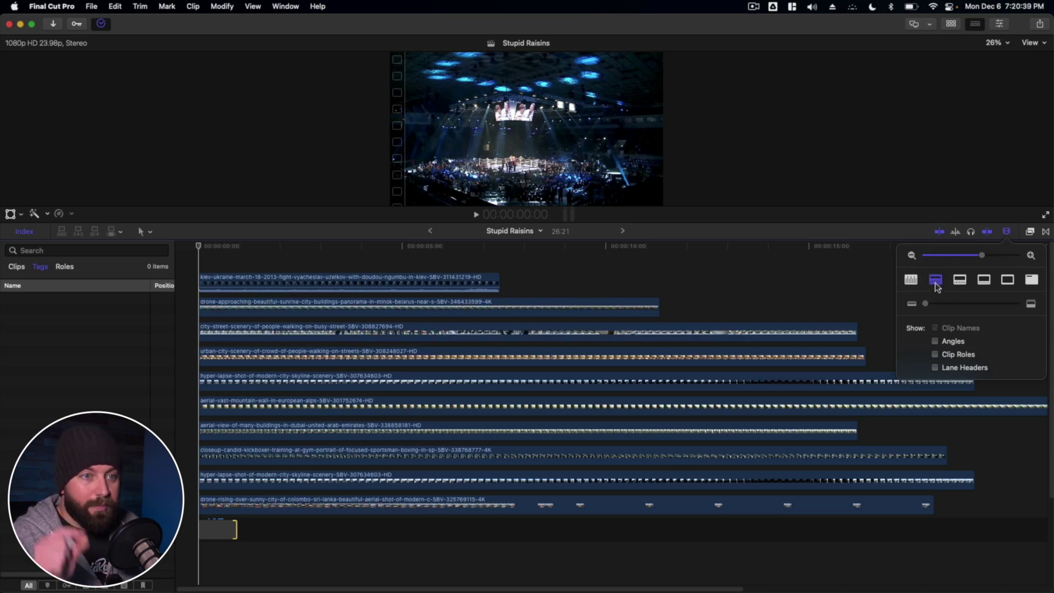
pyautogui.click(960, 281)
pyautogui.click(1007, 281)
pyautogui.click(984, 280)
pyautogui.click(1008, 280)
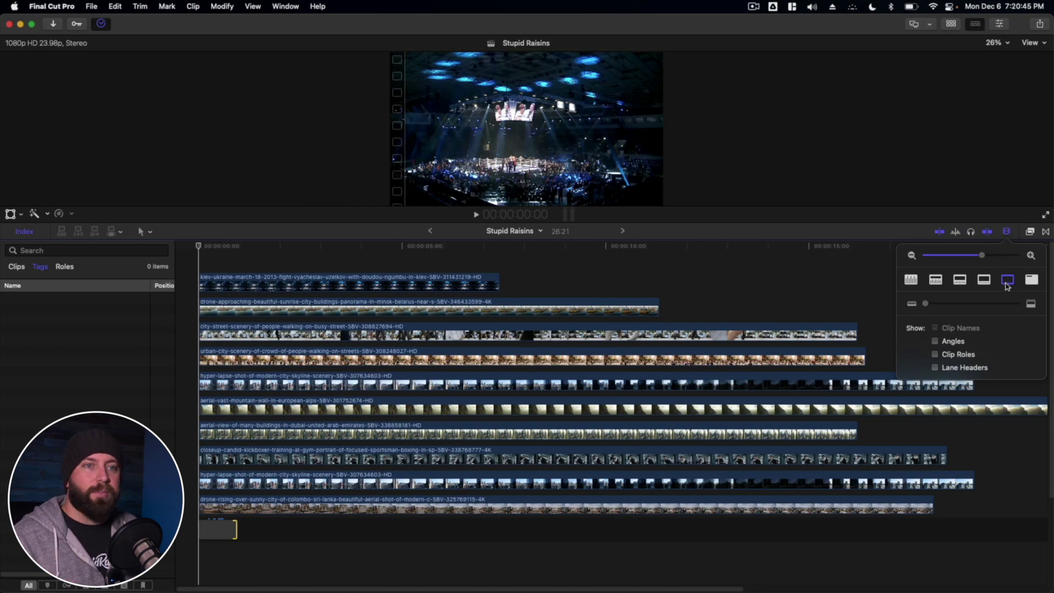
pyautogui.click(1032, 280)
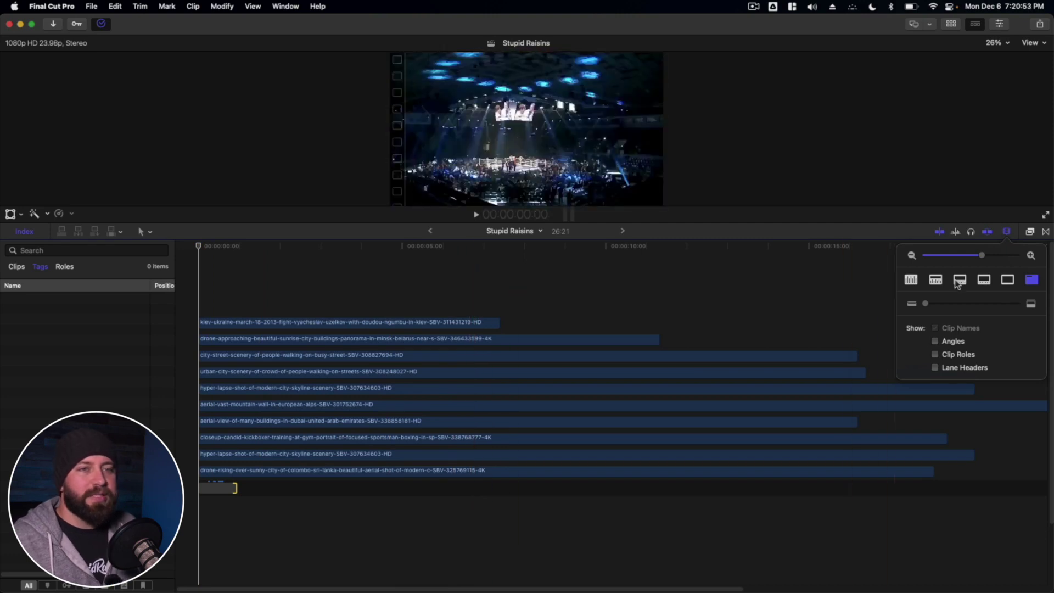
pyautogui.click(984, 280)
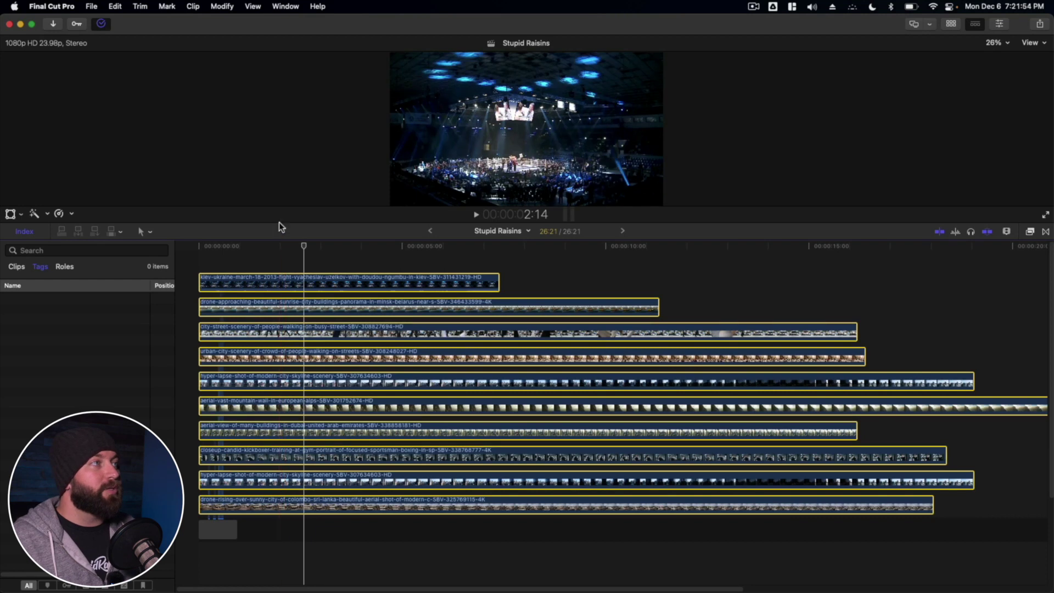
pyautogui.click(140, 7)
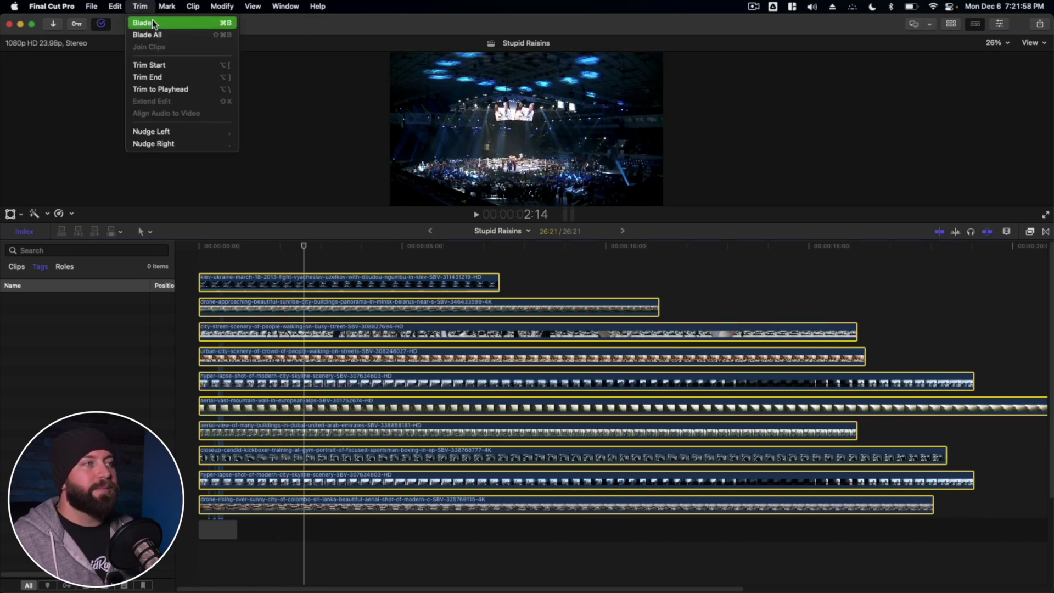
pyautogui.click(154, 22)
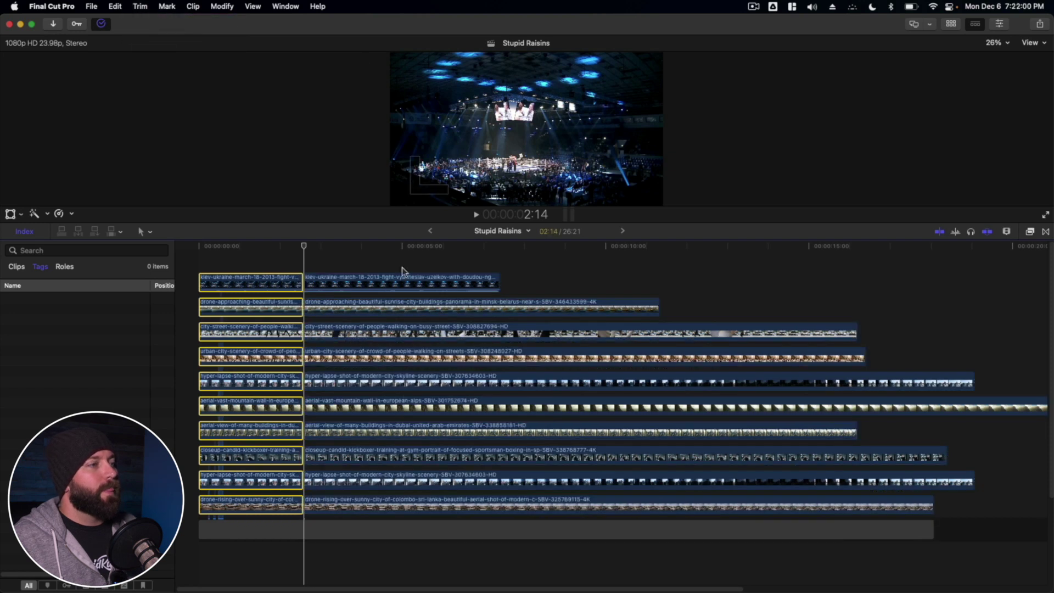
pyautogui.moveTo(351, 265); pyautogui.dragTo(361, 492)
pyautogui.press('cmd+b')
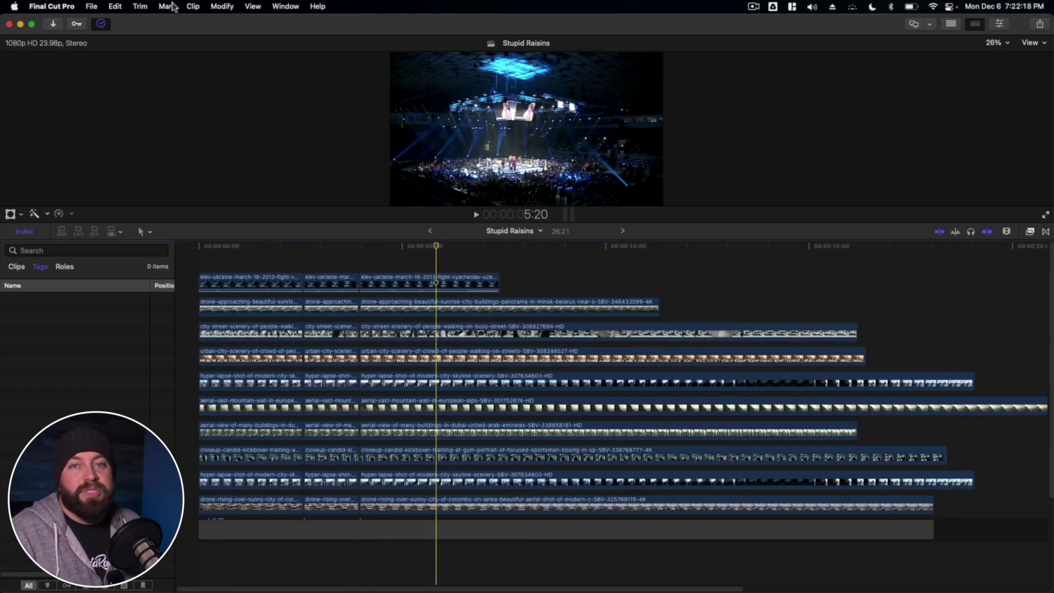
pyautogui.click(140, 6)
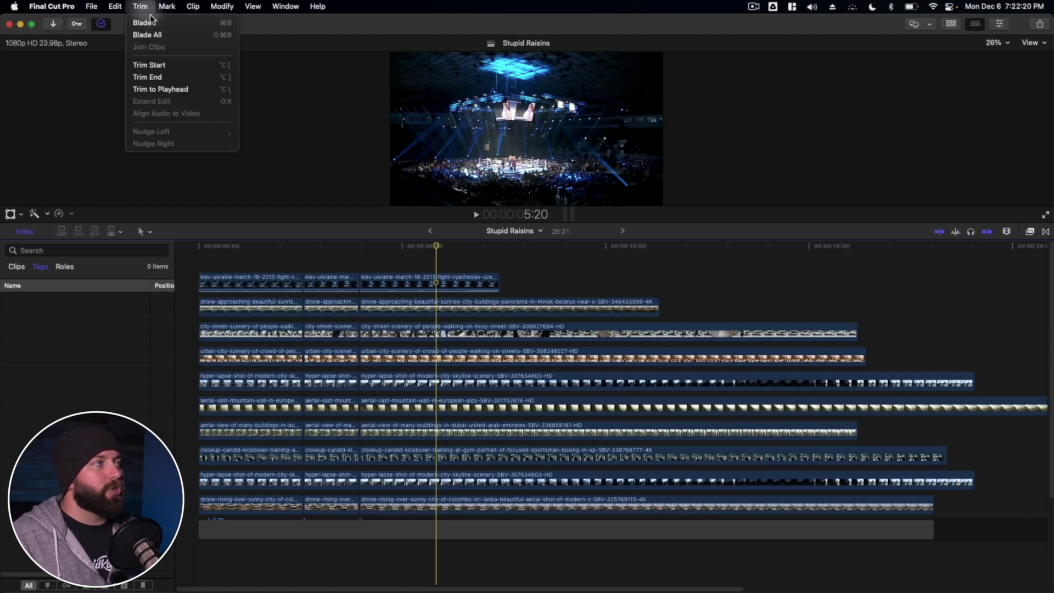
pyautogui.click(261, 24)
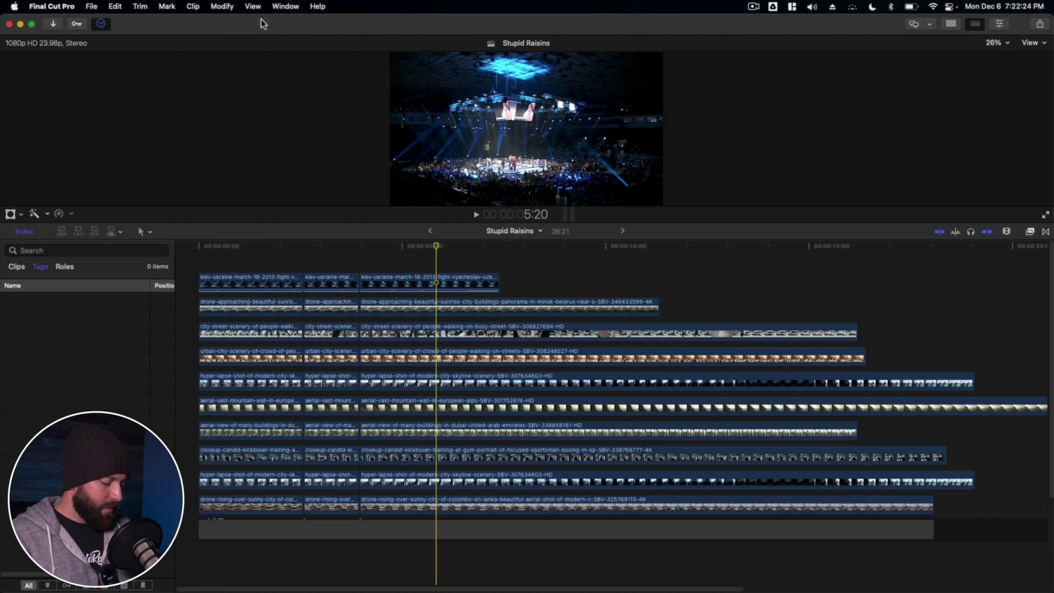
pyautogui.press('shift+super+b')
pyautogui.press('shift+super+b')
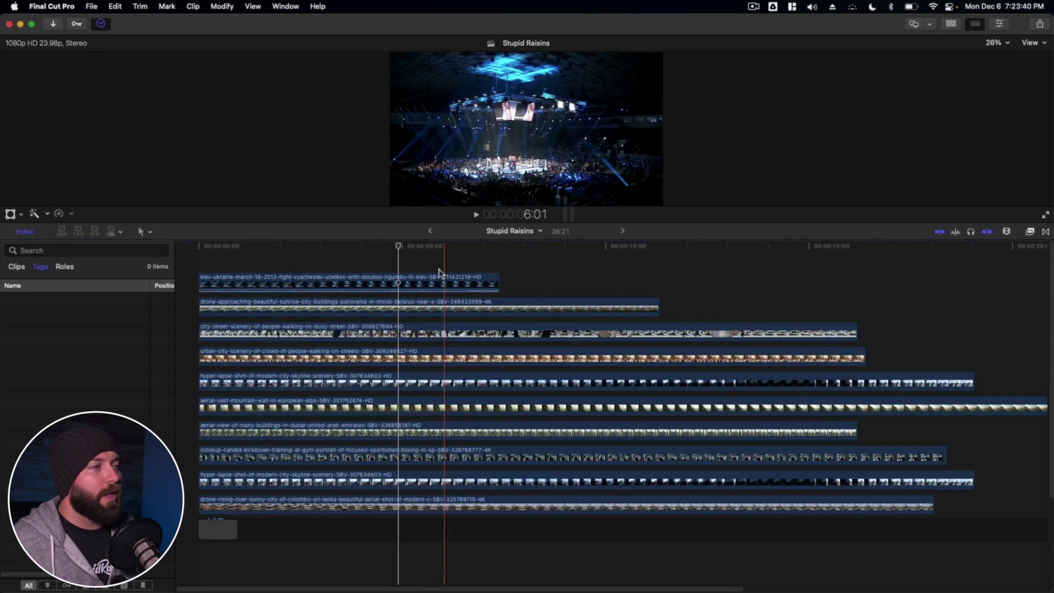
# Select all ten stacked clips and trim their ends to the playhead from the Trim menu.
pyautogui.moveTo(440, 266); pyautogui.dragTo(415, 503)
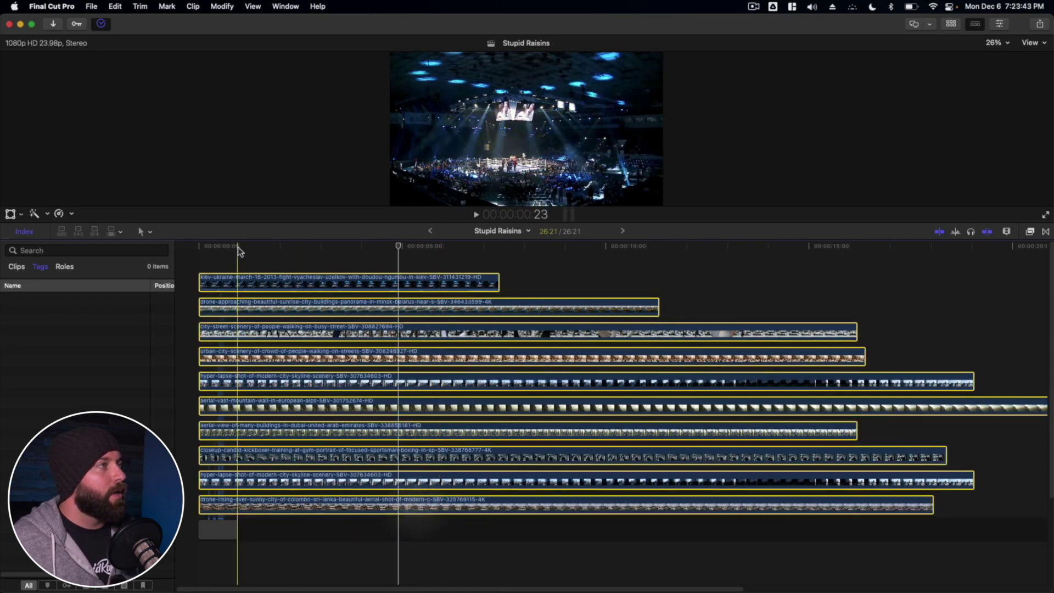
pyautogui.click(140, 7)
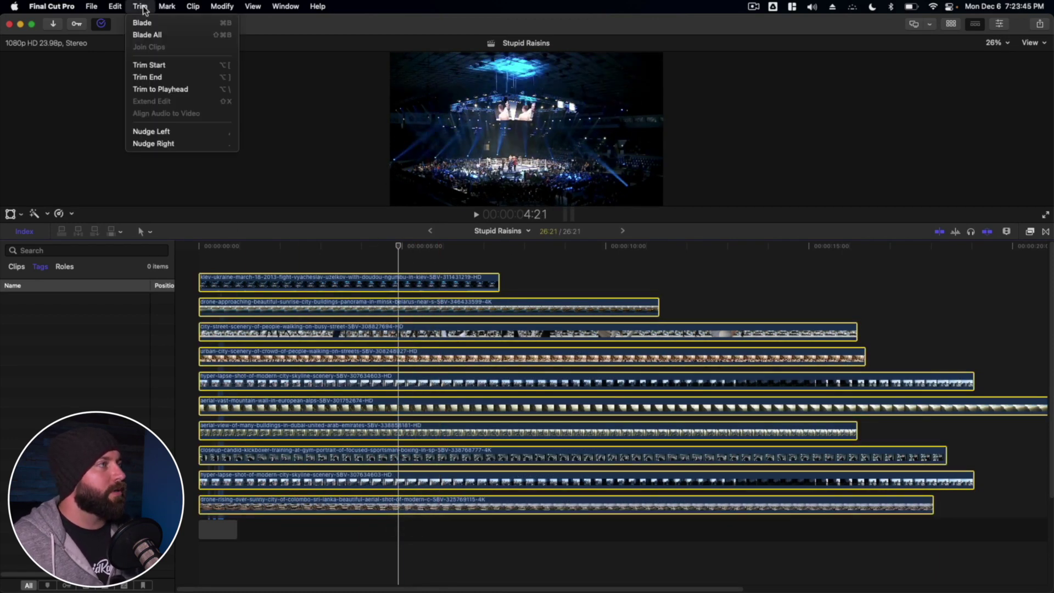
pyautogui.click(176, 79)
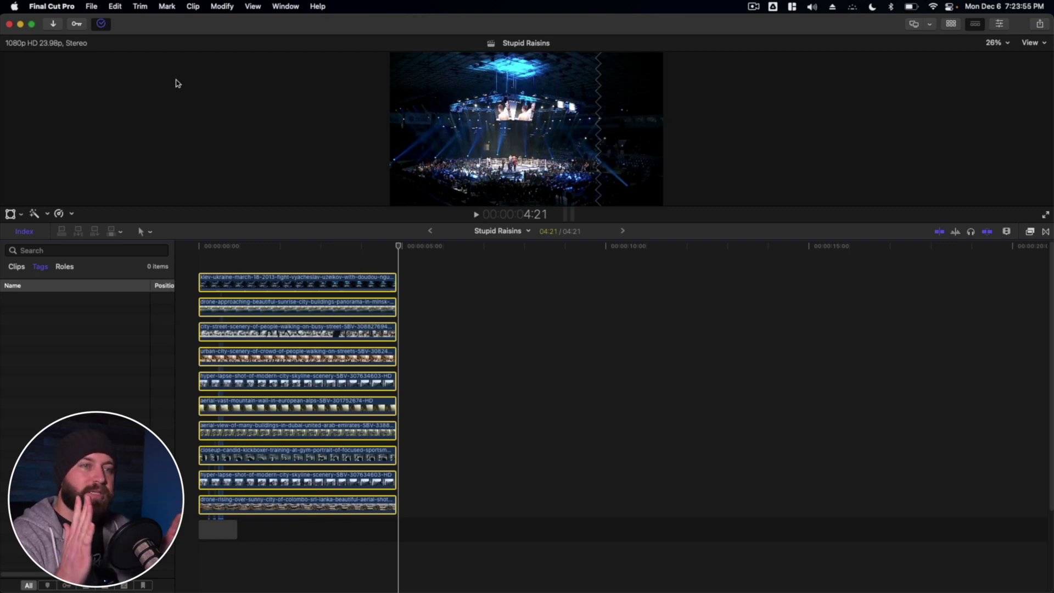
# Undo, then select all and trim the ends again with Option-] so clips end at 4:21.
pyautogui.press('super+z')
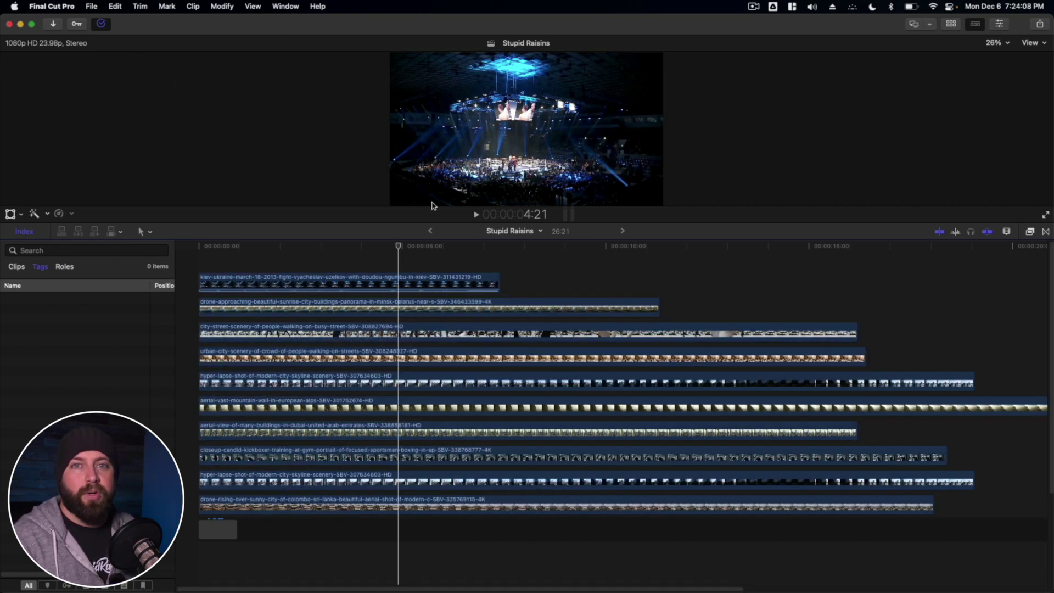
pyautogui.press('super+a')
pyautogui.hotkey('alt', ']')
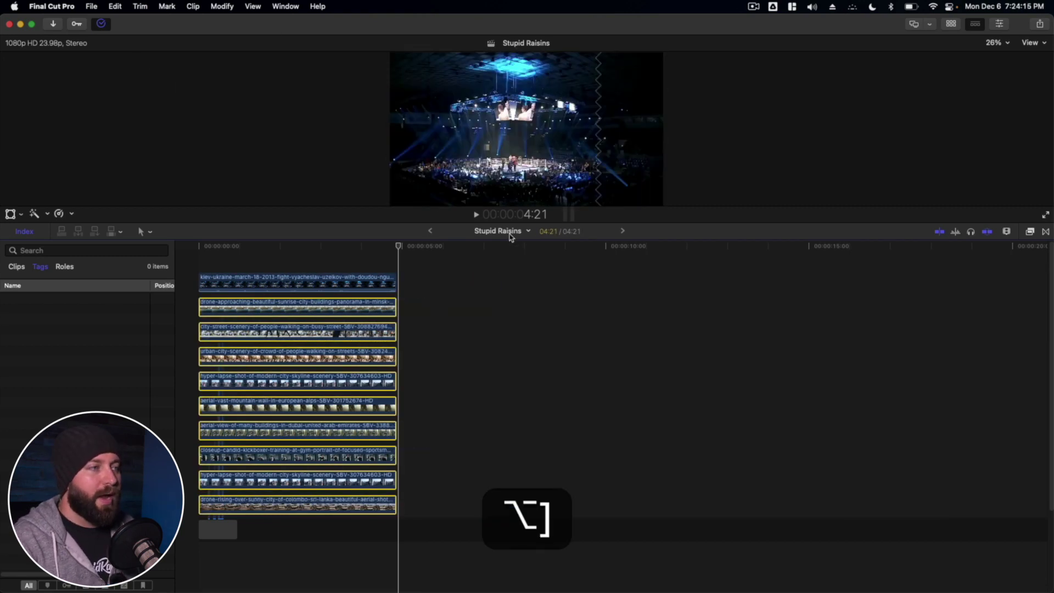
# Marquee-select all ten clips and trim their starts to the playhead from the Trim menu.
pyautogui.click(217, 258)
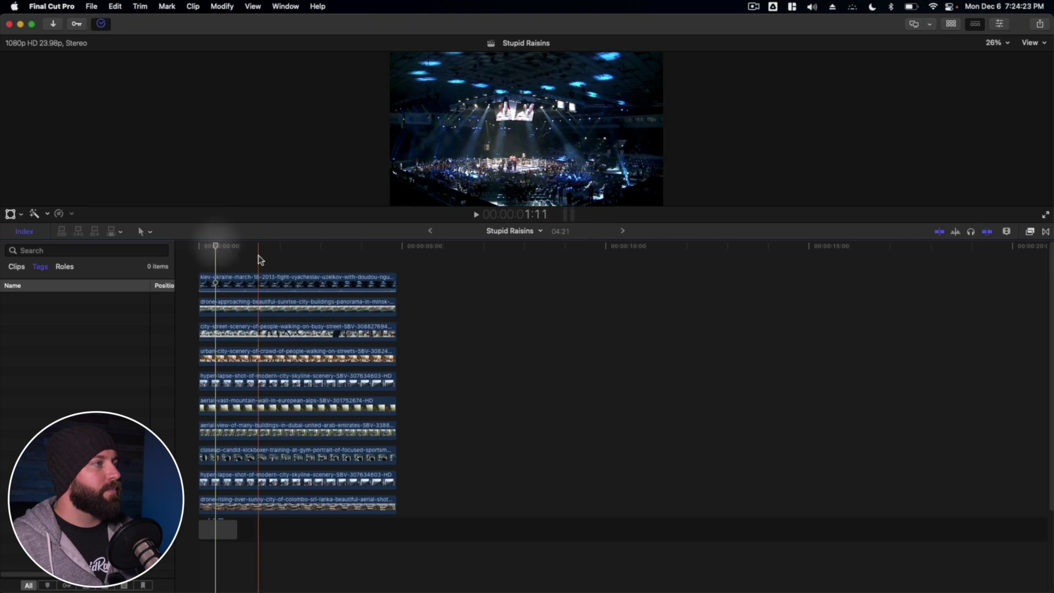
pyautogui.moveTo(269, 253); pyautogui.dragTo(278, 516)
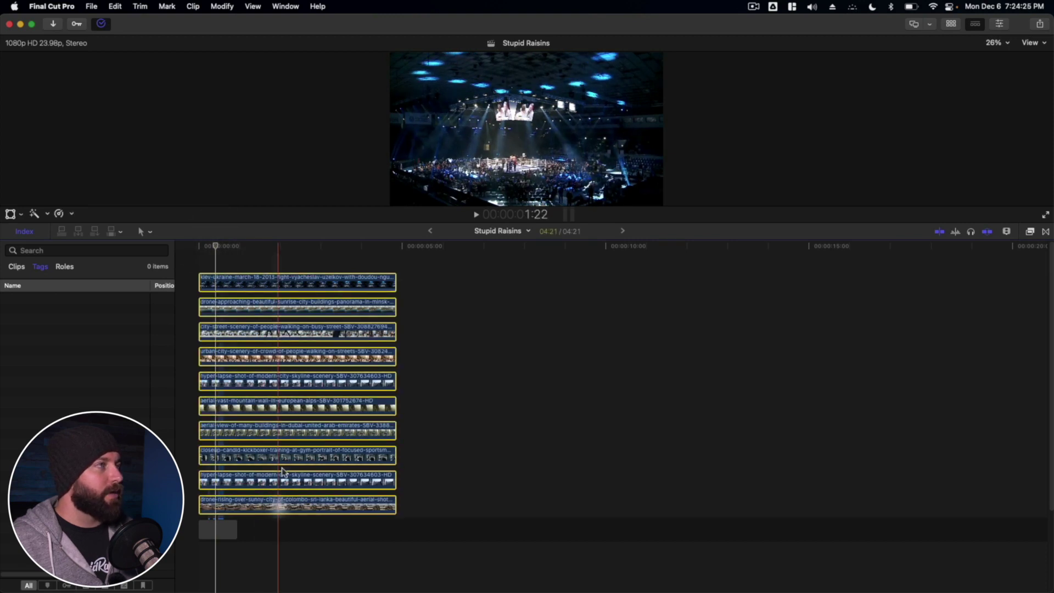
pyautogui.click(134, 7)
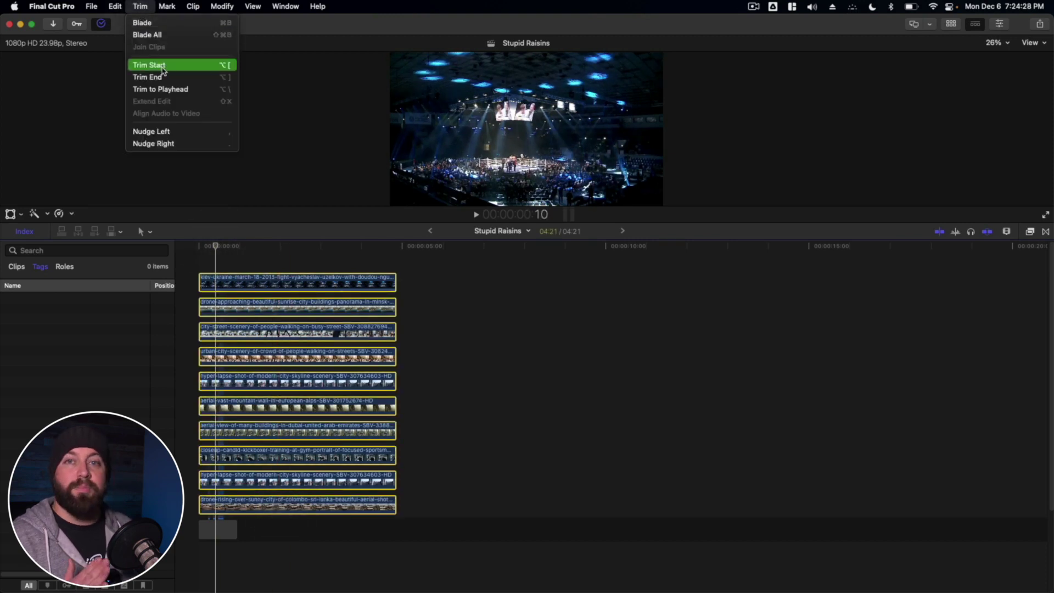
pyautogui.click(162, 66)
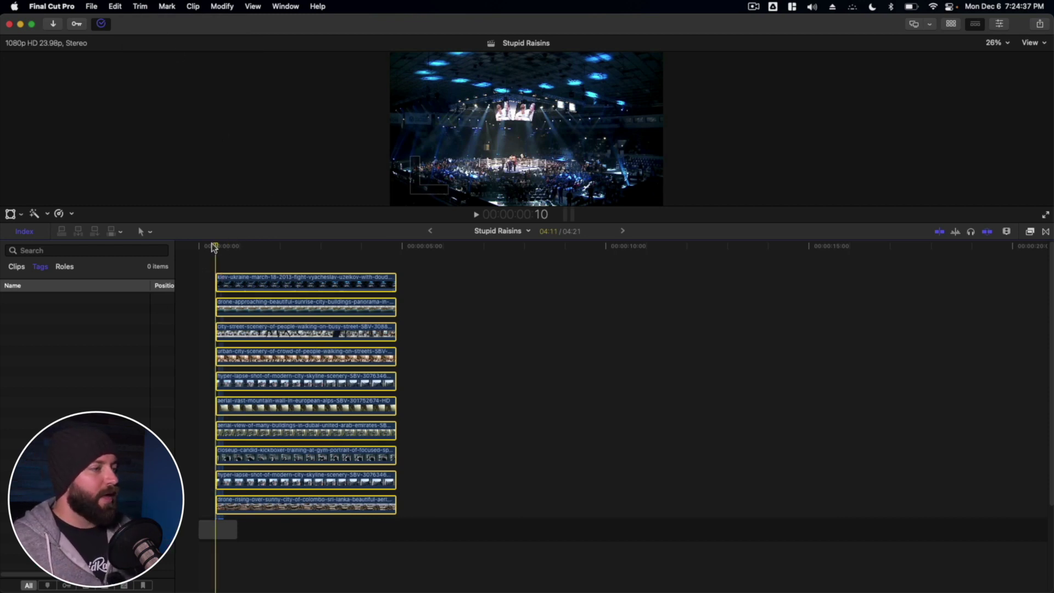
# Move the playhead slightly later and trim the clip starts again with Option-[.
pyautogui.click(223, 246)
pyautogui.press('alt')
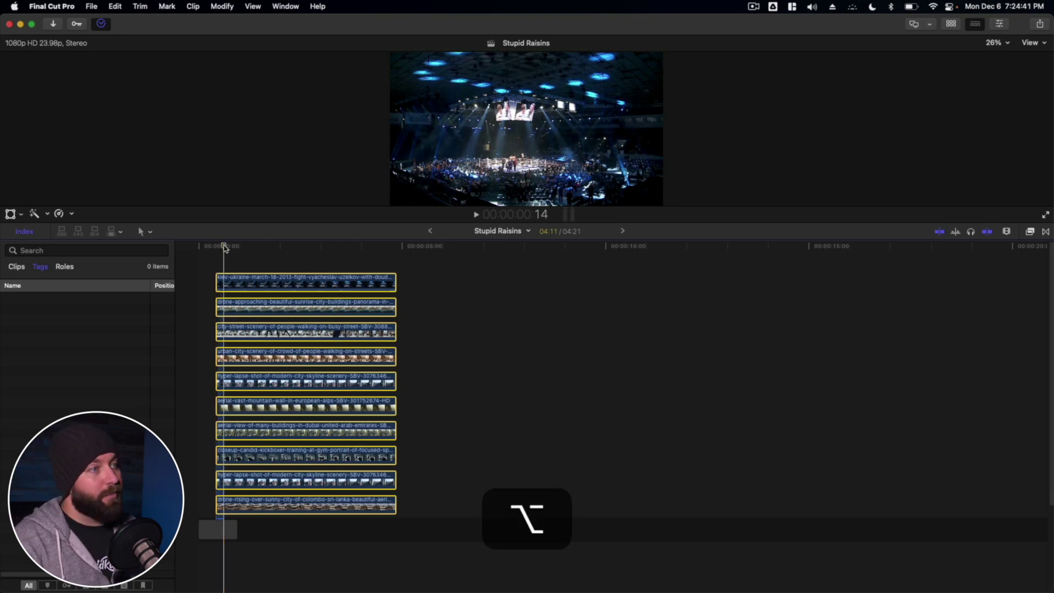
pyautogui.hotkey('alt', '[')
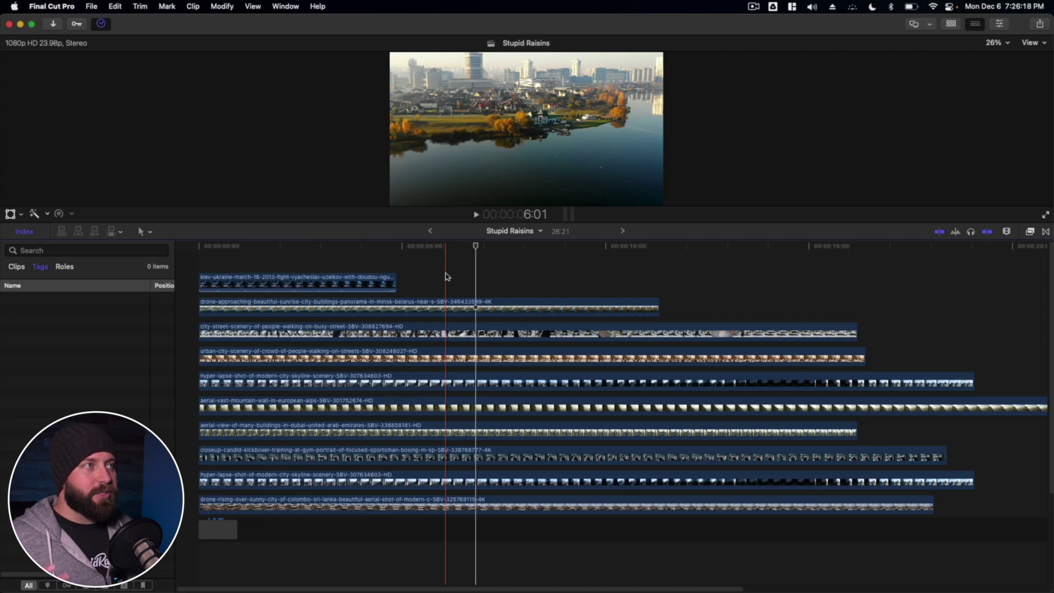
# Give all ten clips an 8-second duration via Modify > Change Duration, then select the first clip.
pyautogui.moveTo(446, 276); pyautogui.dragTo(332, 516)
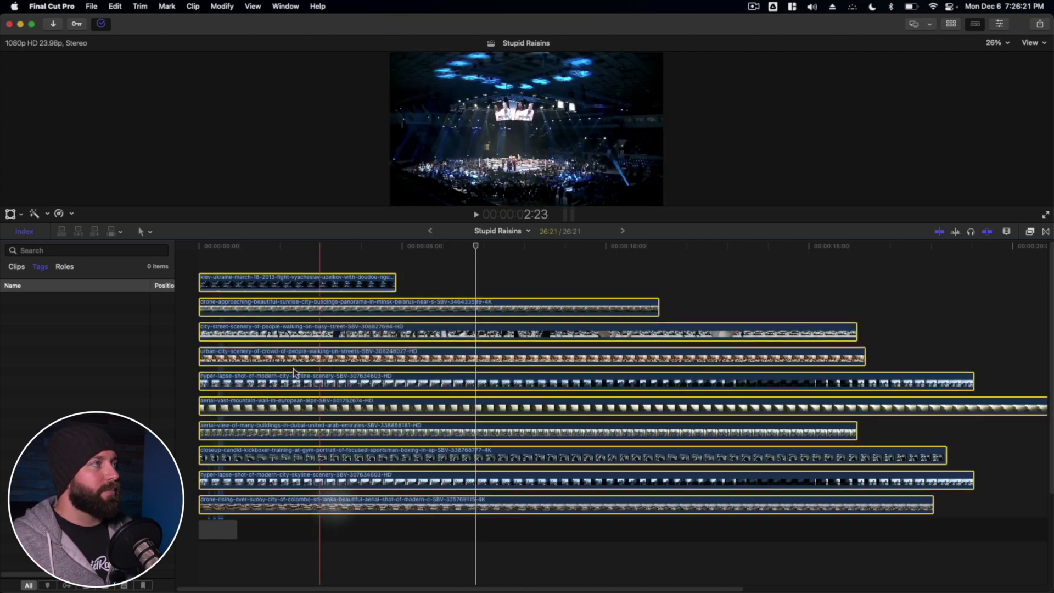
pyautogui.click(221, 6)
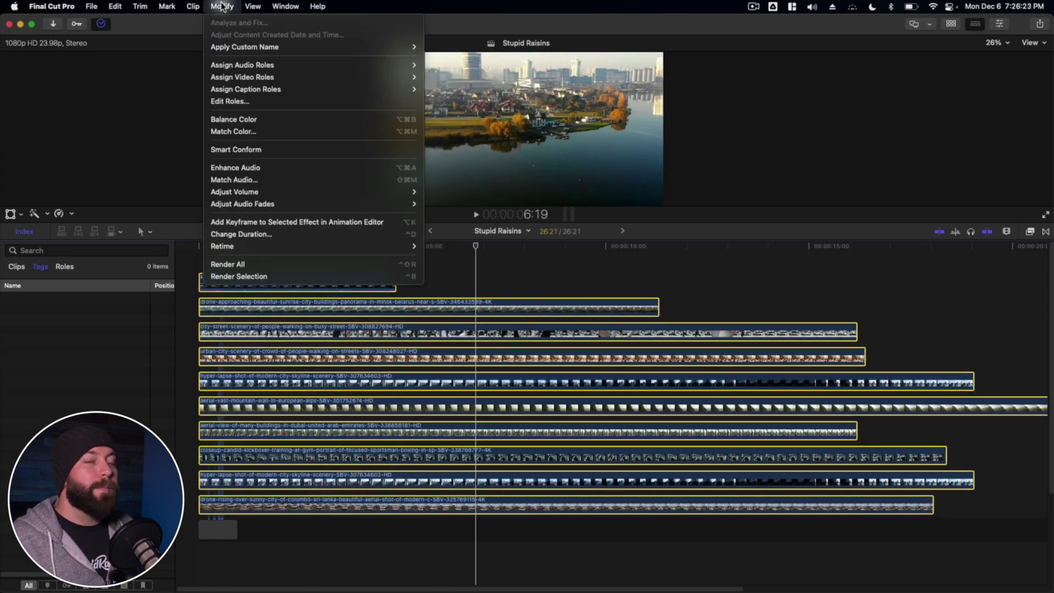
pyautogui.click(302, 233)
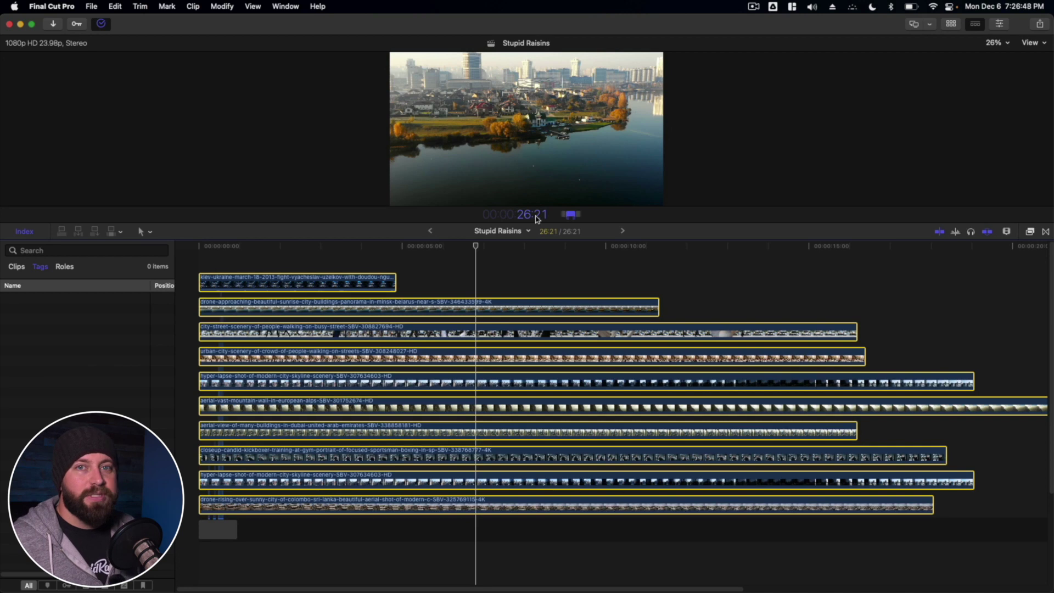
pyautogui.write('8')
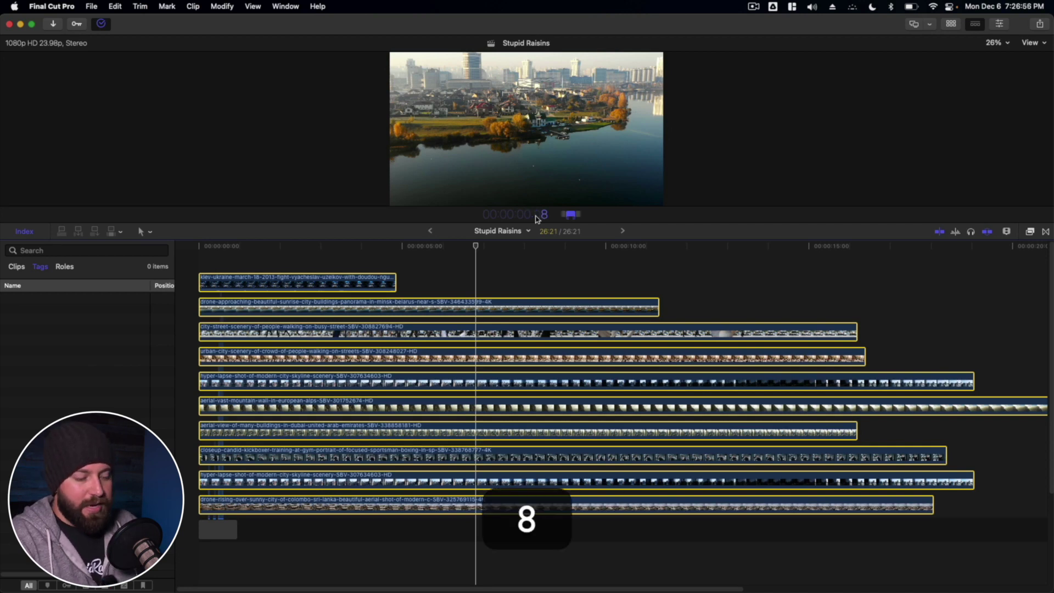
pyautogui.write('00')
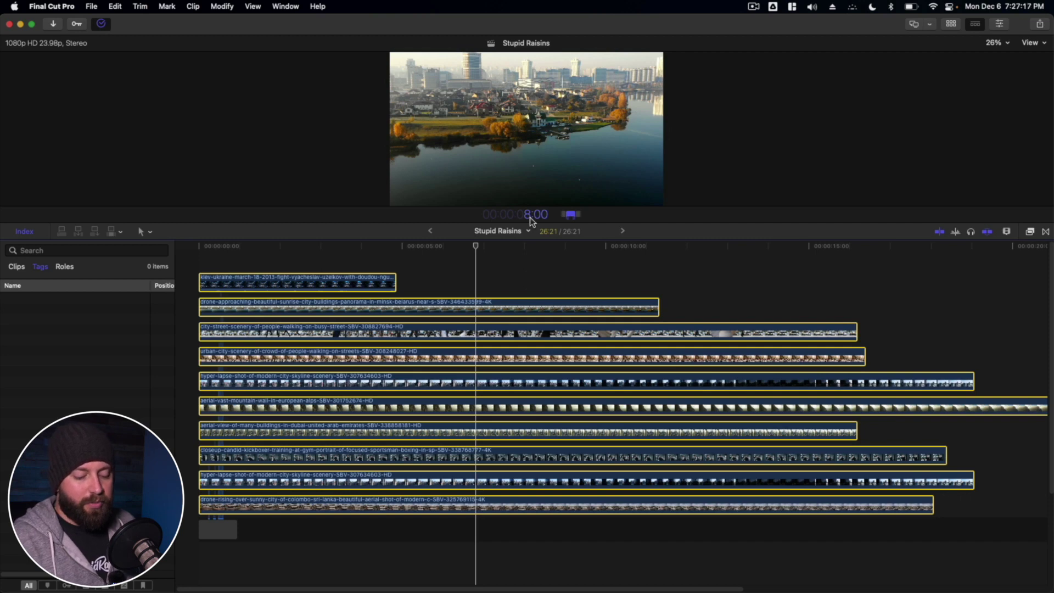
pyautogui.press('Return')
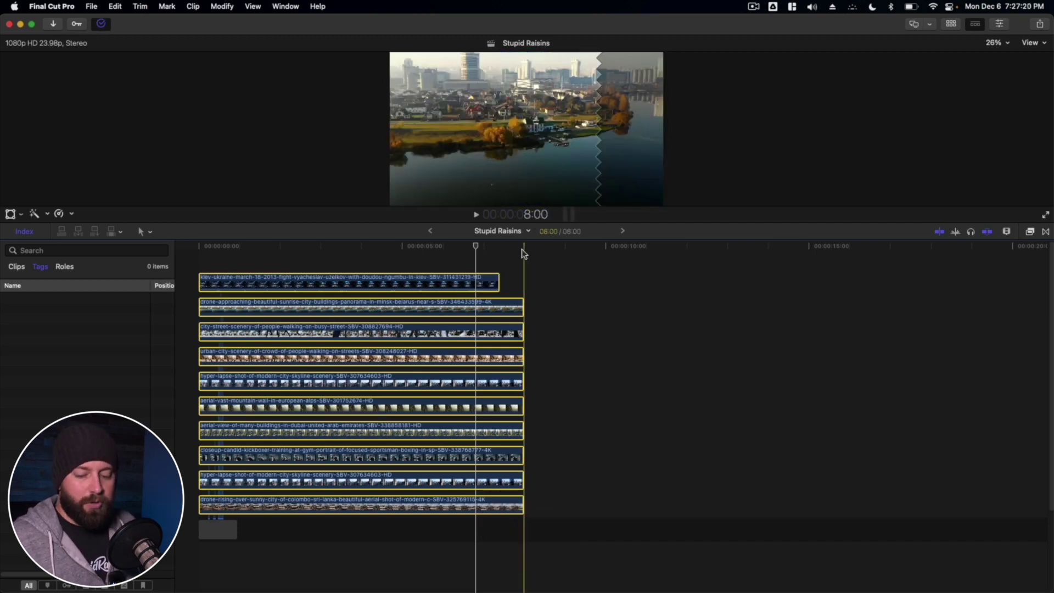
pyautogui.click(442, 264)
# Set the selected clips' duration to 7:00 by entering 700 with Control-D.
pyautogui.click(444, 282)
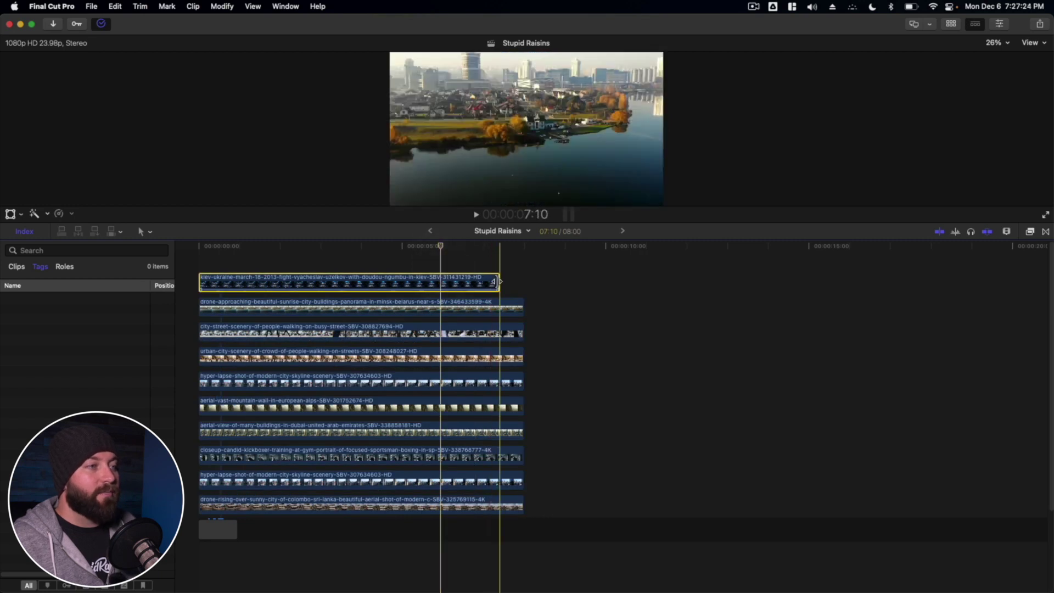
pyautogui.moveTo(497, 282); pyautogui.dragTo(500, 283)
pyautogui.click(203, 286)
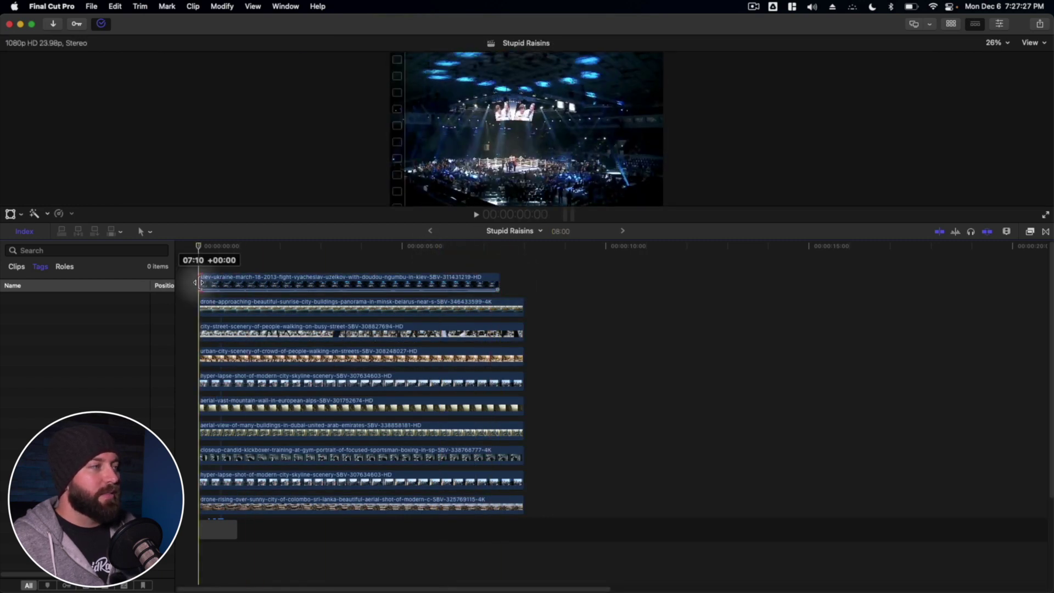
pyautogui.click(212, 284)
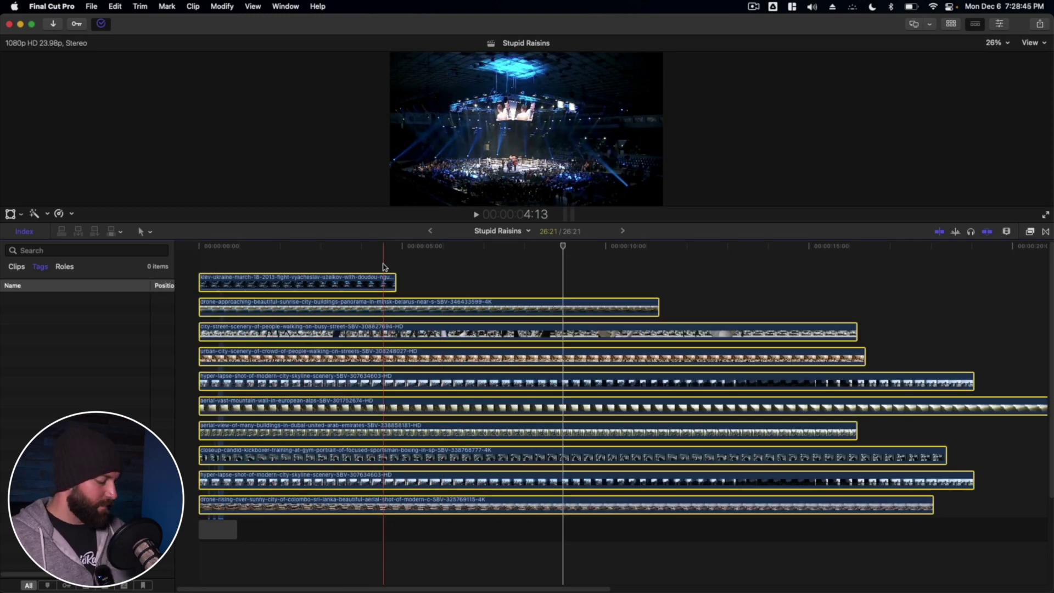
pyautogui.hotkey('ctrl', 'd')
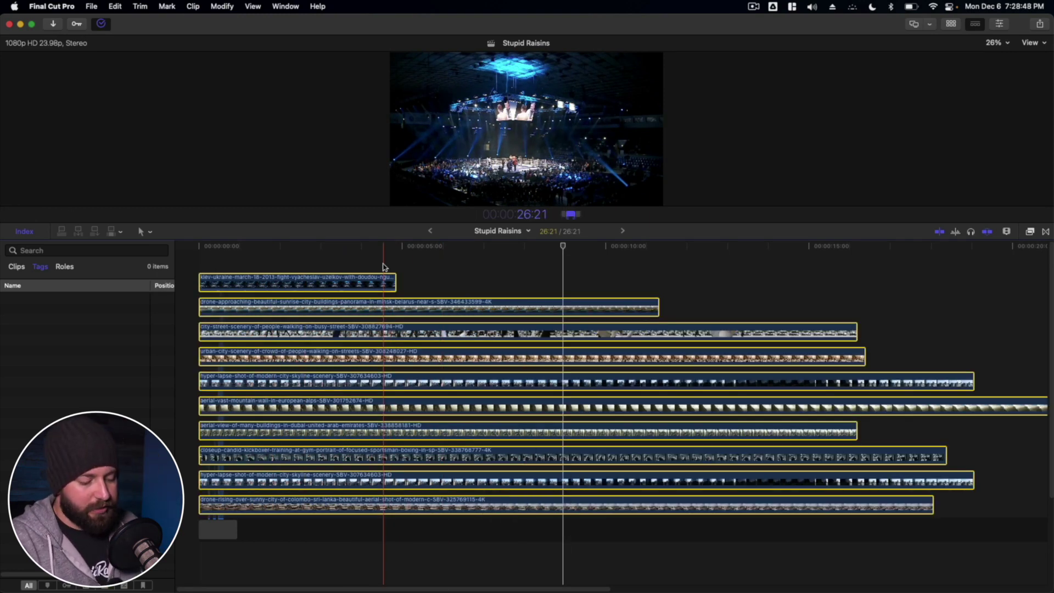
pyautogui.write('700')
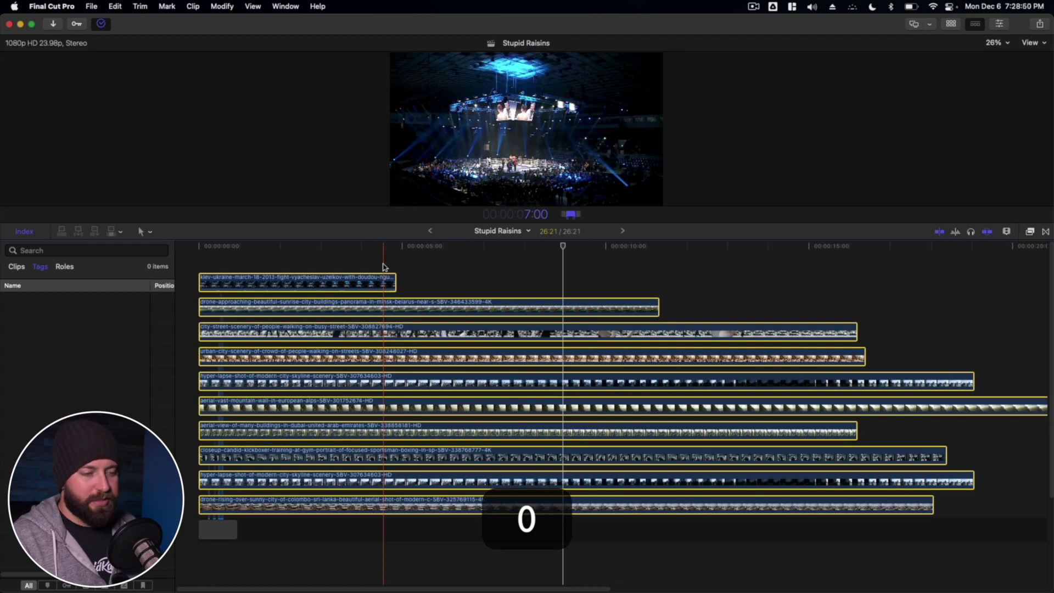
pyautogui.press('Return')
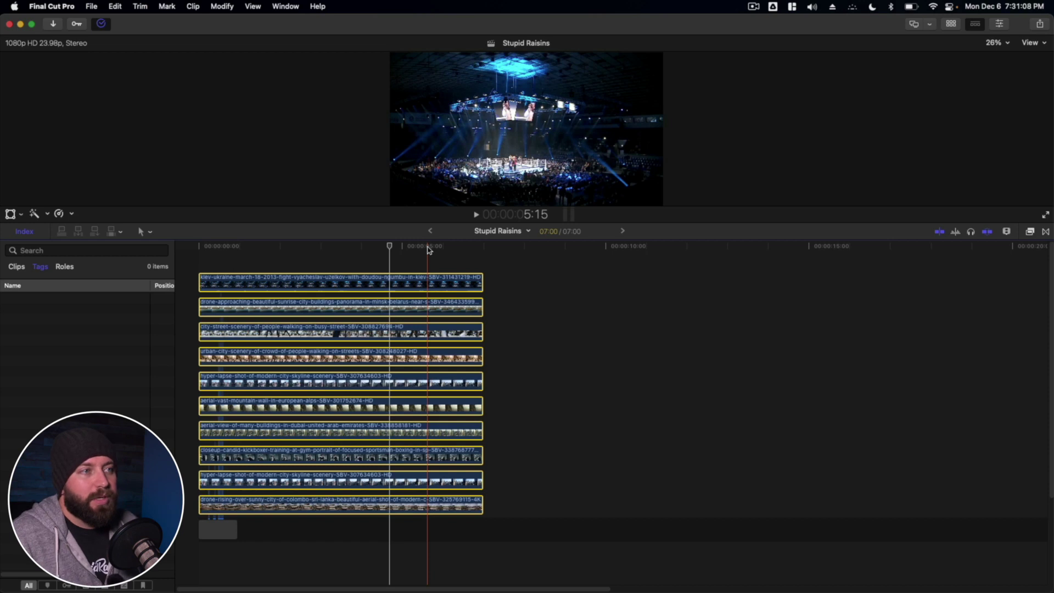
# Shorten all ten clips by 5 seconds to 2:00 by entering -500 as the duration.
pyautogui.hotkey('ctrl', 'd')
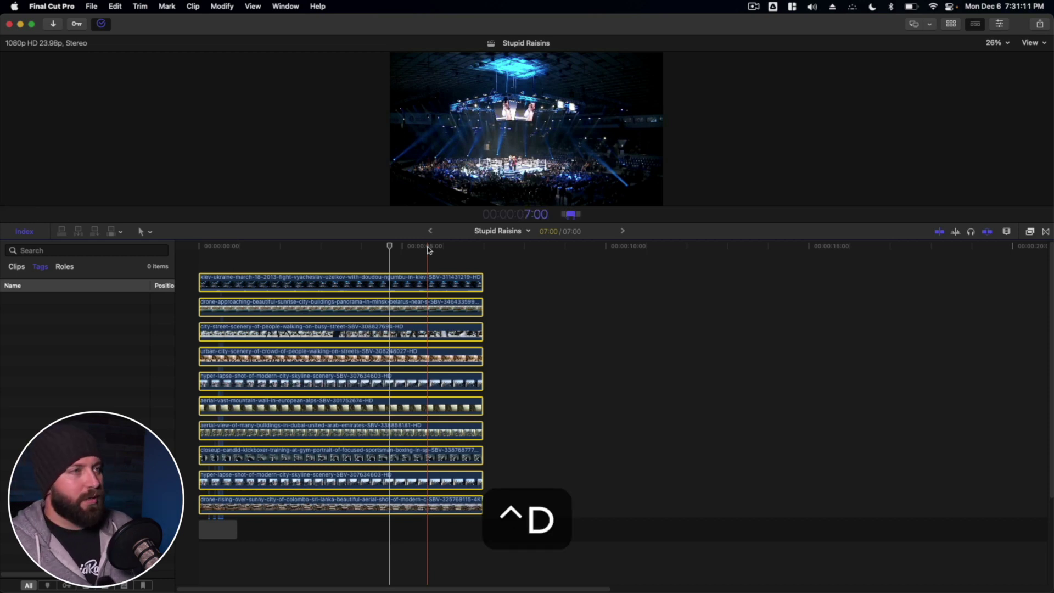
pyautogui.write('- ')
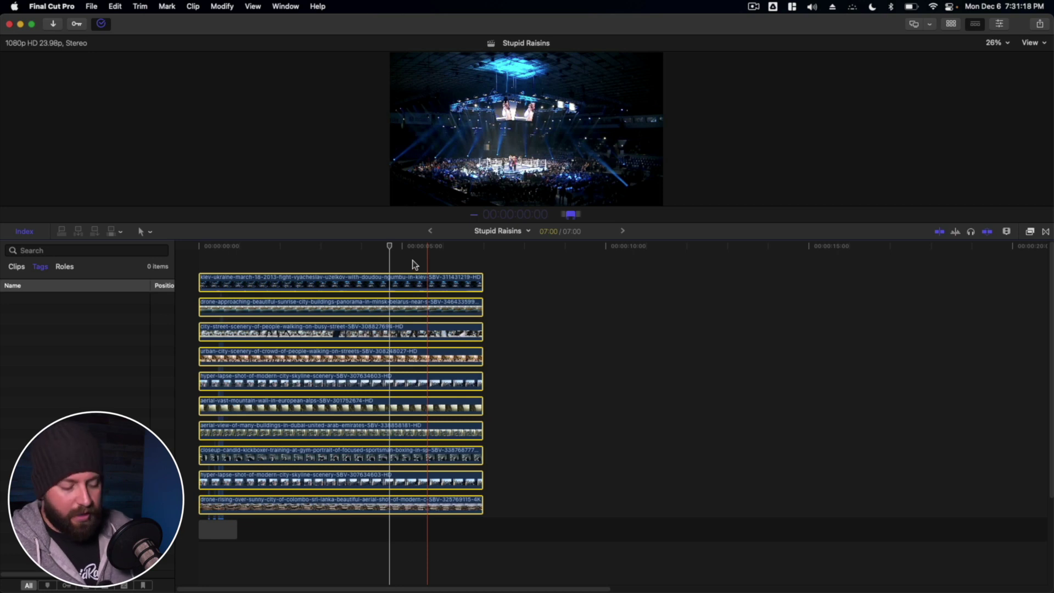
pyautogui.write('500')
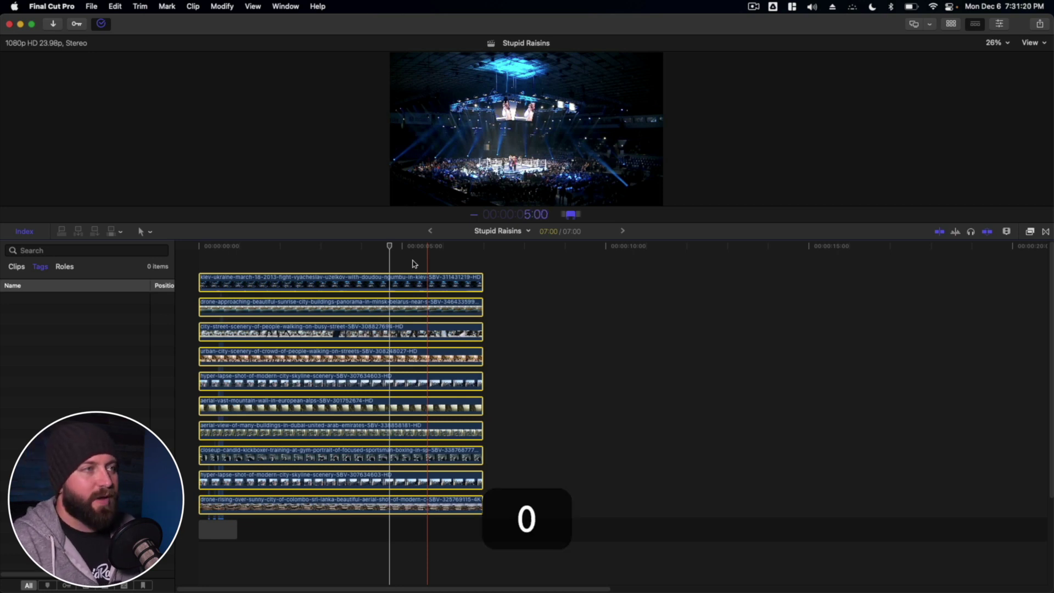
pyautogui.press('Return')
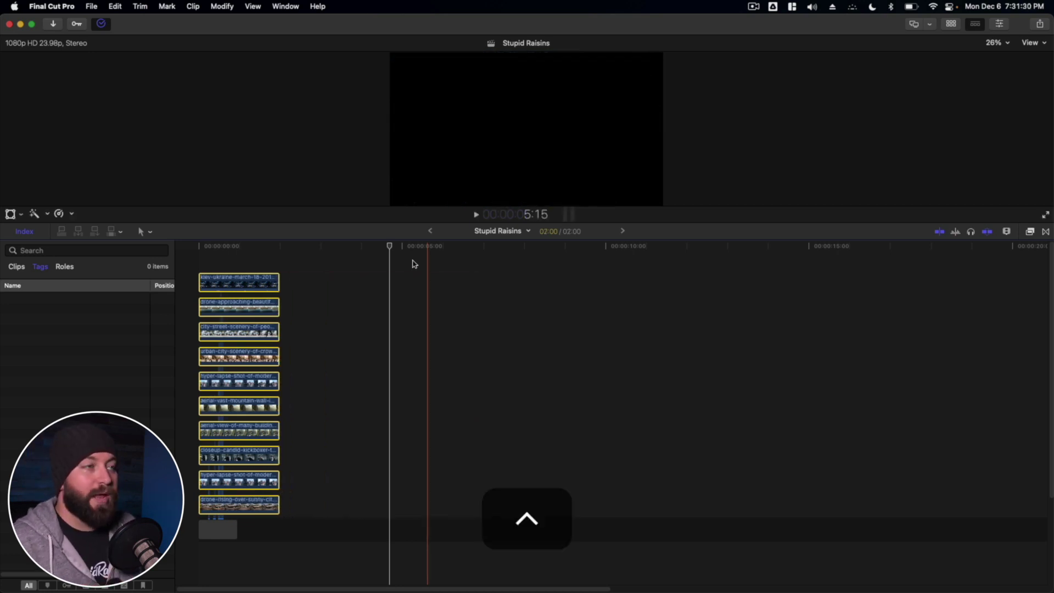
# Lengthen the clips by six seconds by entering +600, making them 6:00 long.
pyautogui.hotkey('ctrl', 'd')
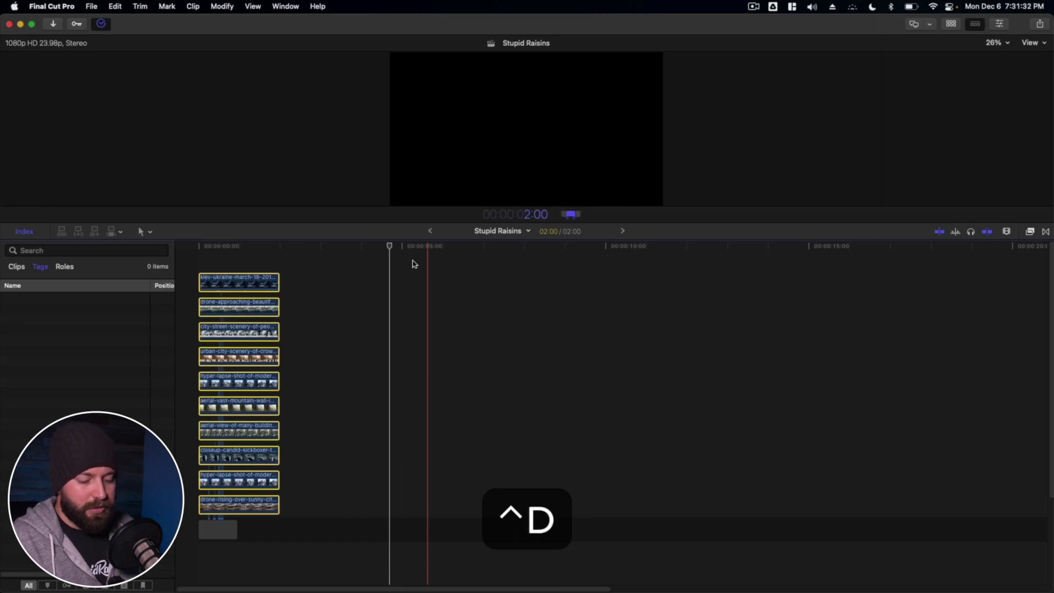
pyautogui.press('=')
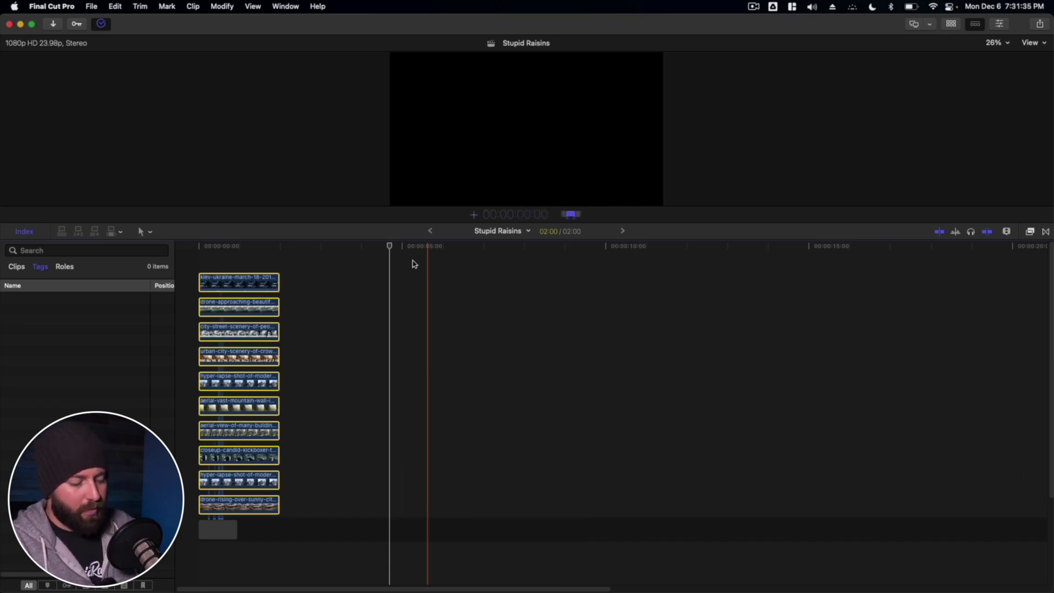
pyautogui.write('600')
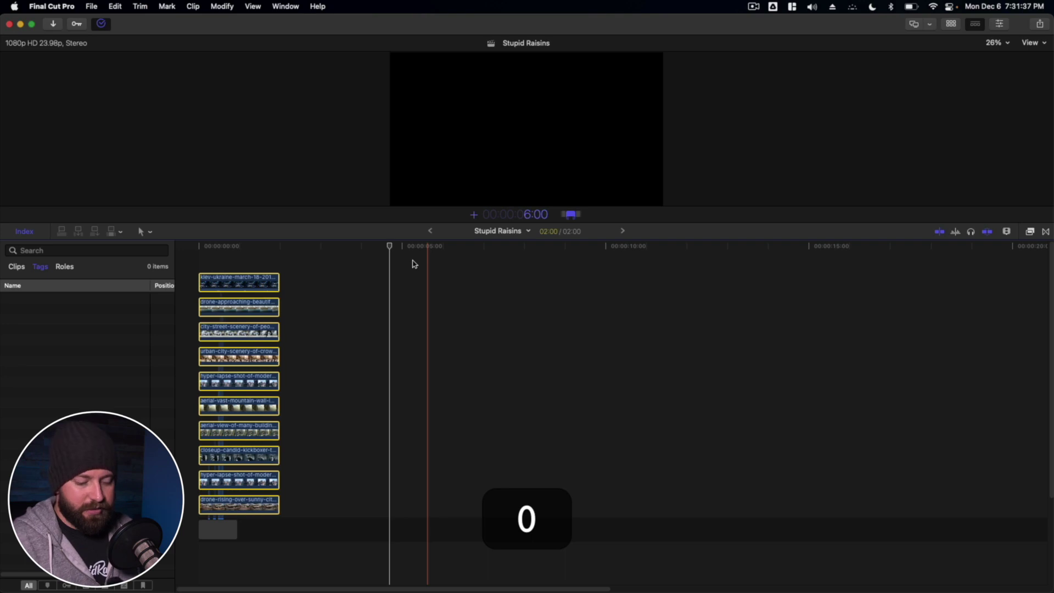
pyautogui.press('Return')
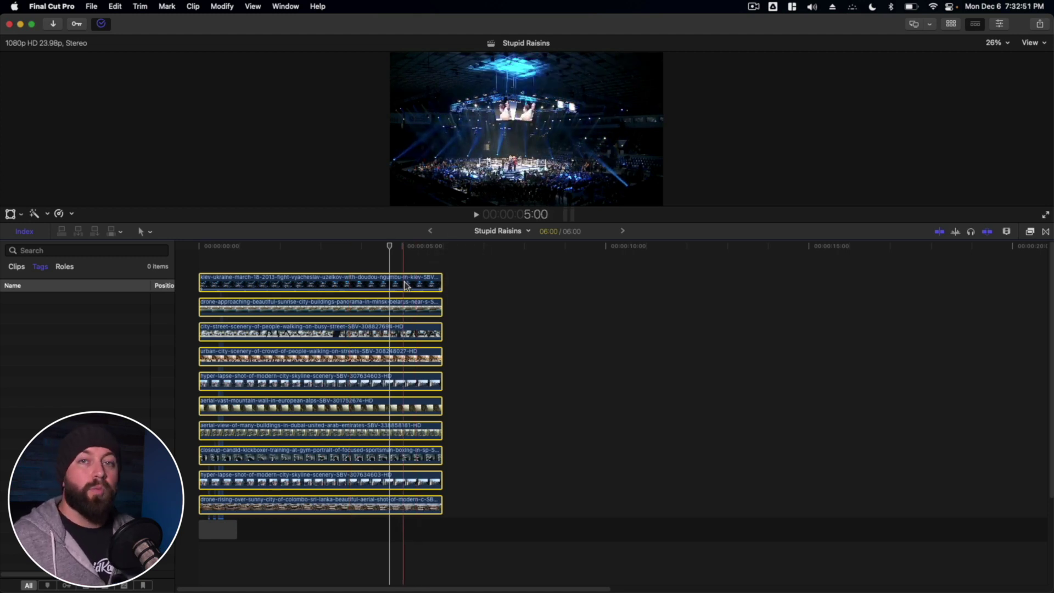
# Make a new compound clip from the selected stacked clips, naming it 'Stacked Clips'.
pyautogui.rightClick(405, 284)
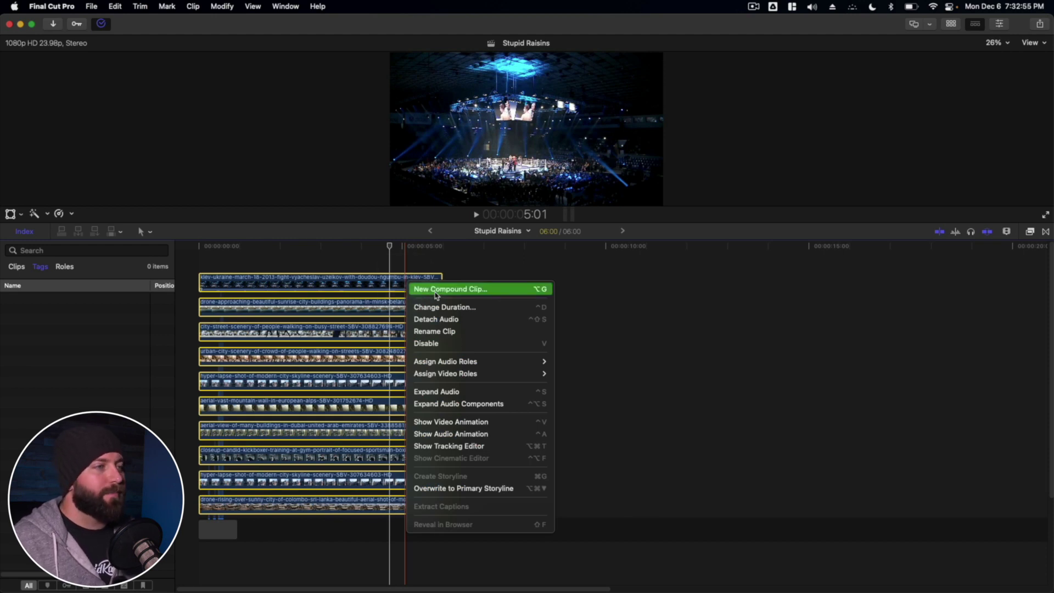
pyautogui.click(437, 291)
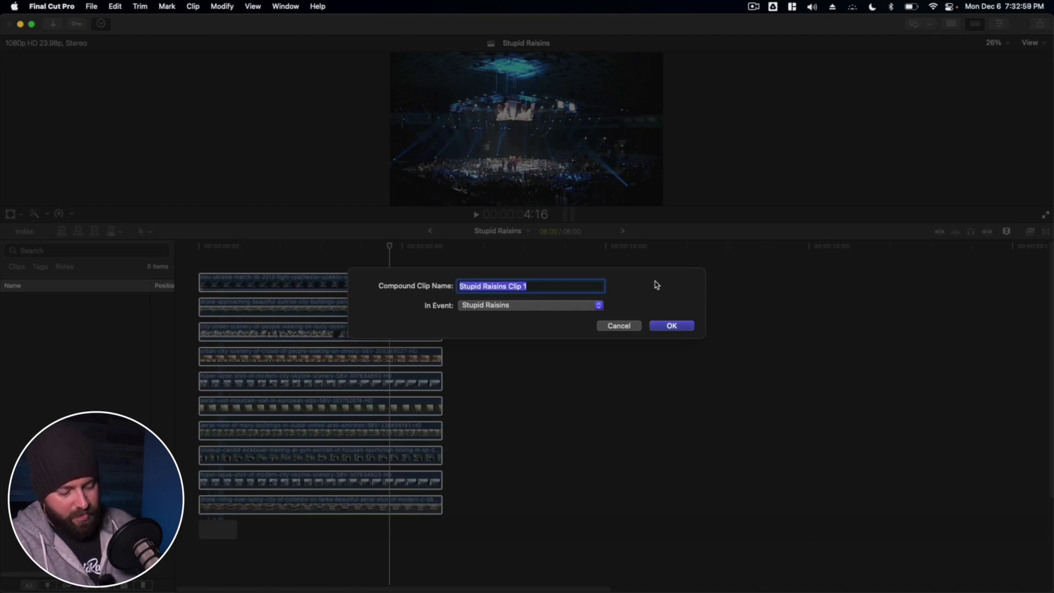
pyautogui.write('Stacked ')
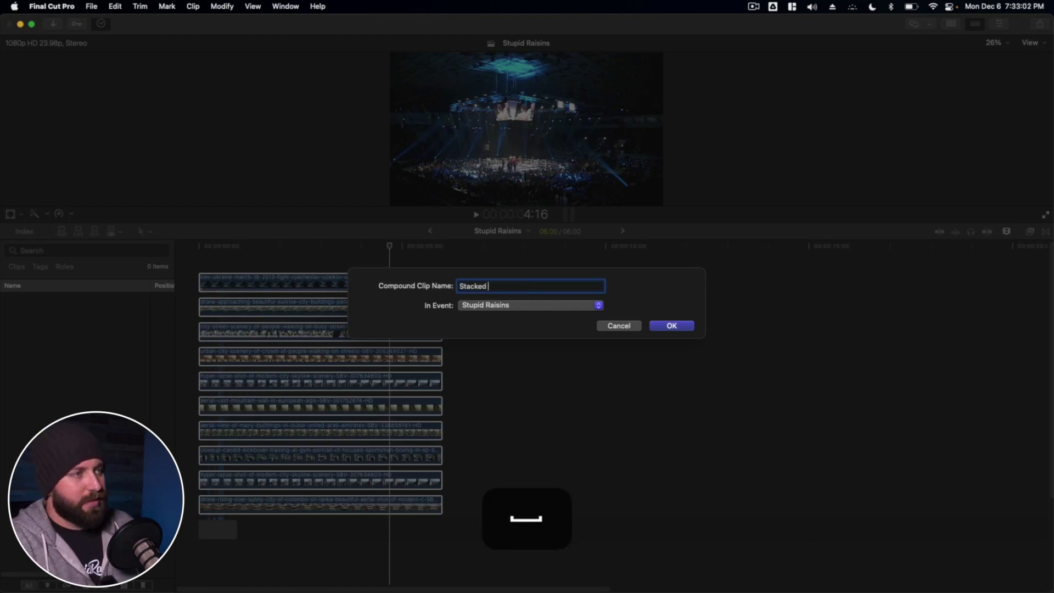
pyautogui.write('Clips')
pyautogui.press('Return')
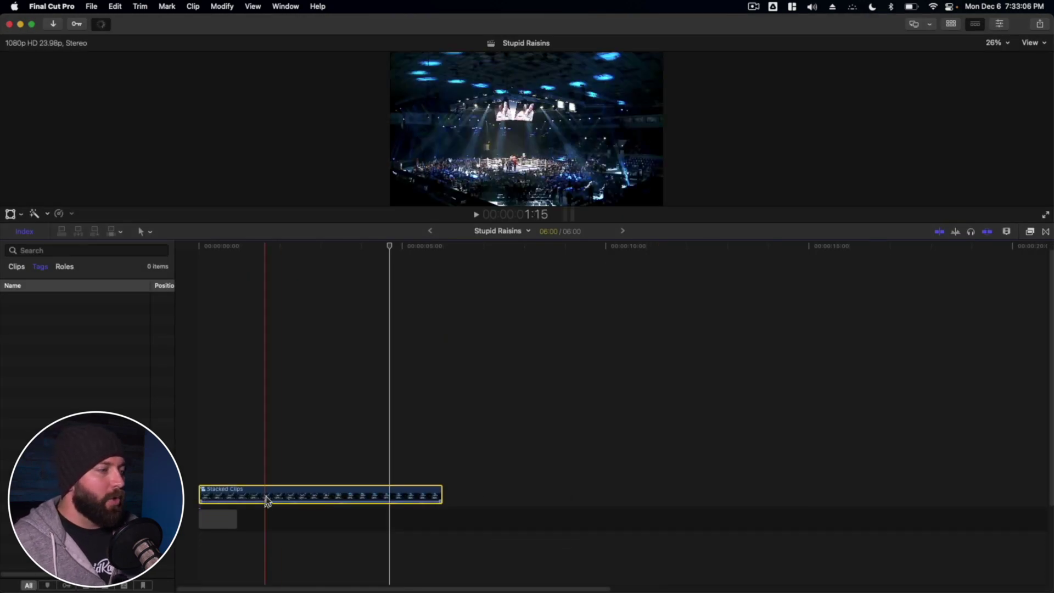
pyautogui.scroll(-3, 268, 495)
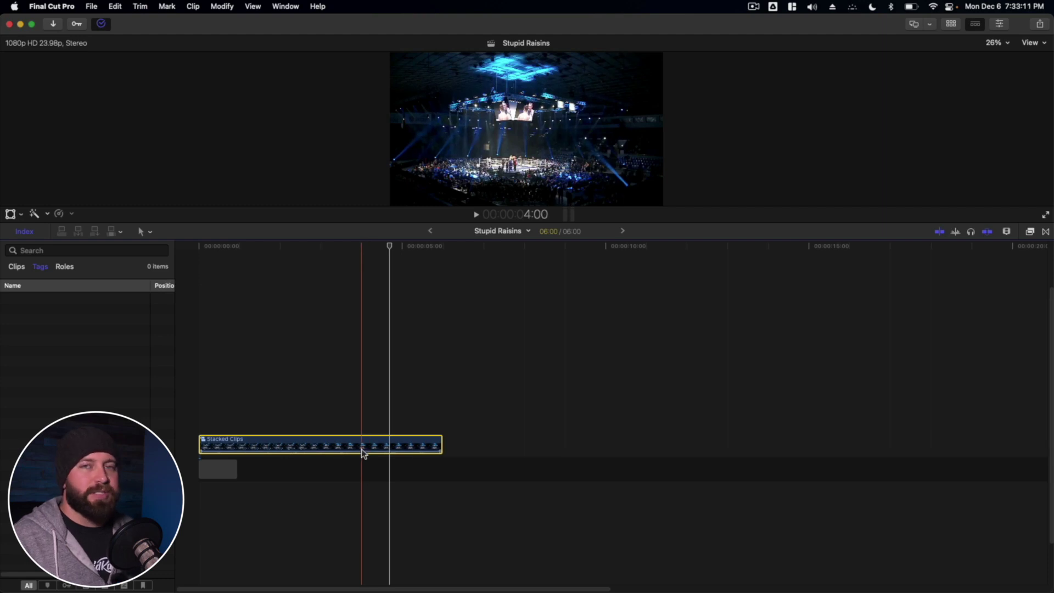
pyautogui.doubleClick(309, 444)
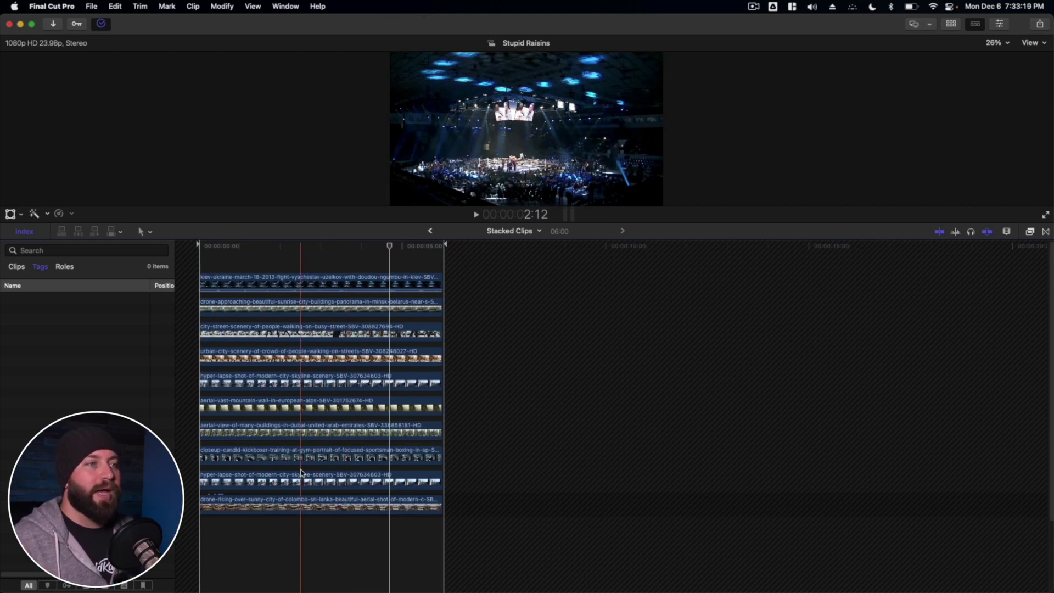
pyautogui.click(430, 230)
pyautogui.click(625, 231)
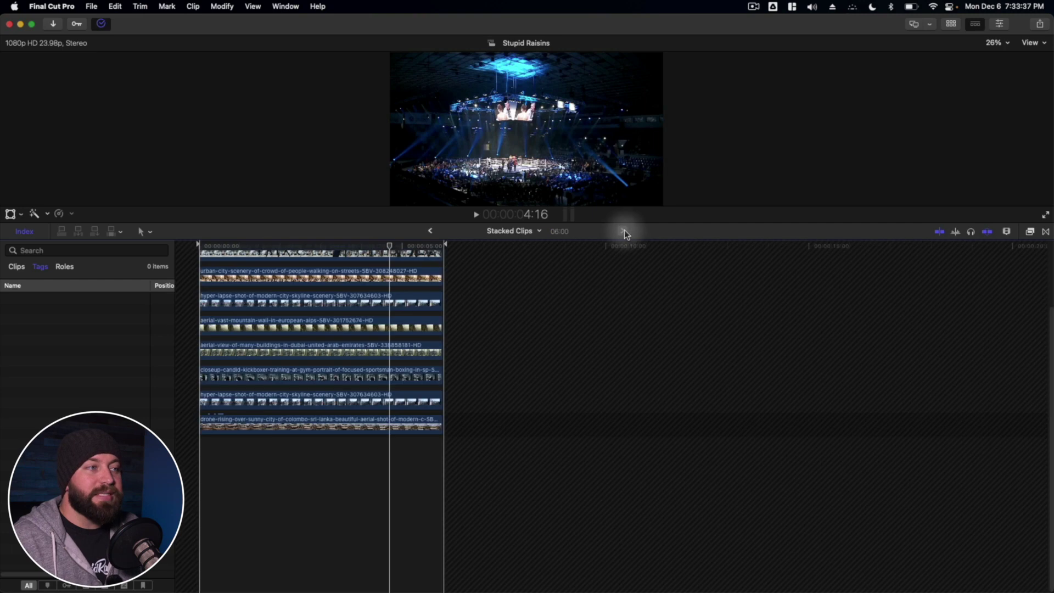
pyautogui.click(430, 231)
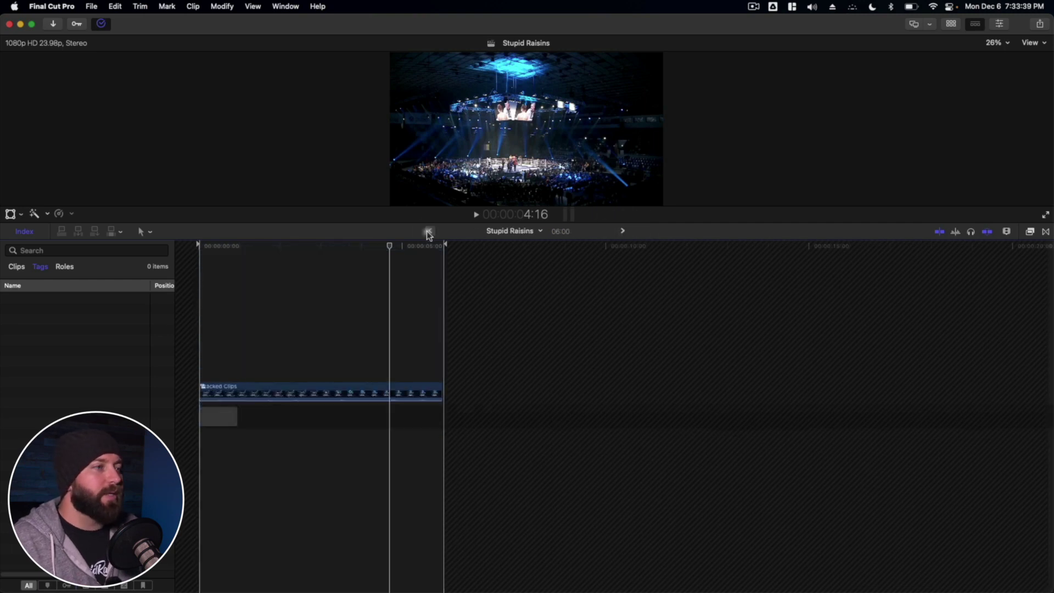
pyautogui.click(624, 231)
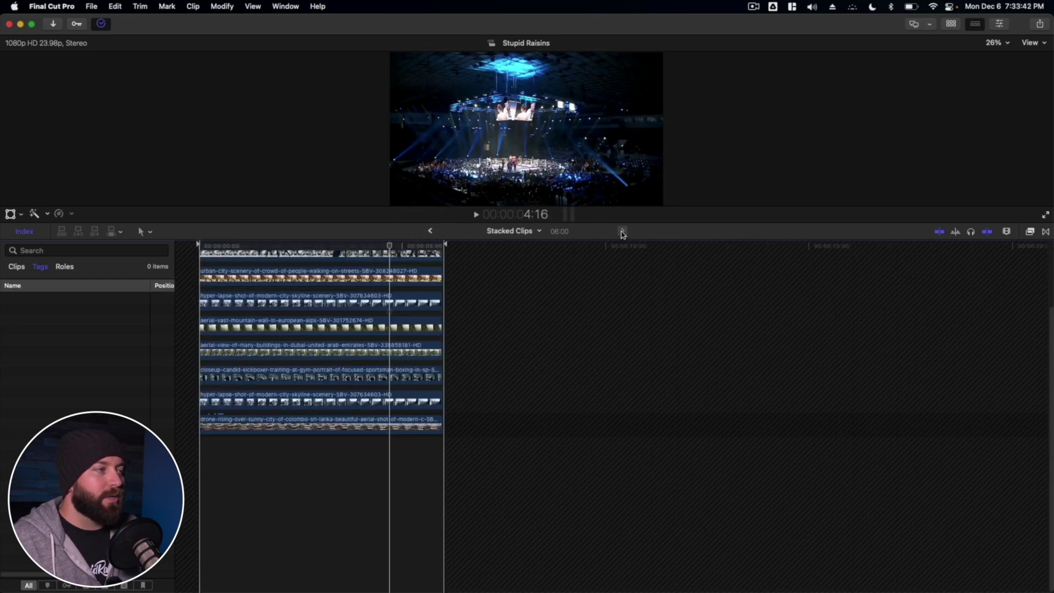
pyautogui.scroll(3, 368, 280)
pyautogui.click(358, 285)
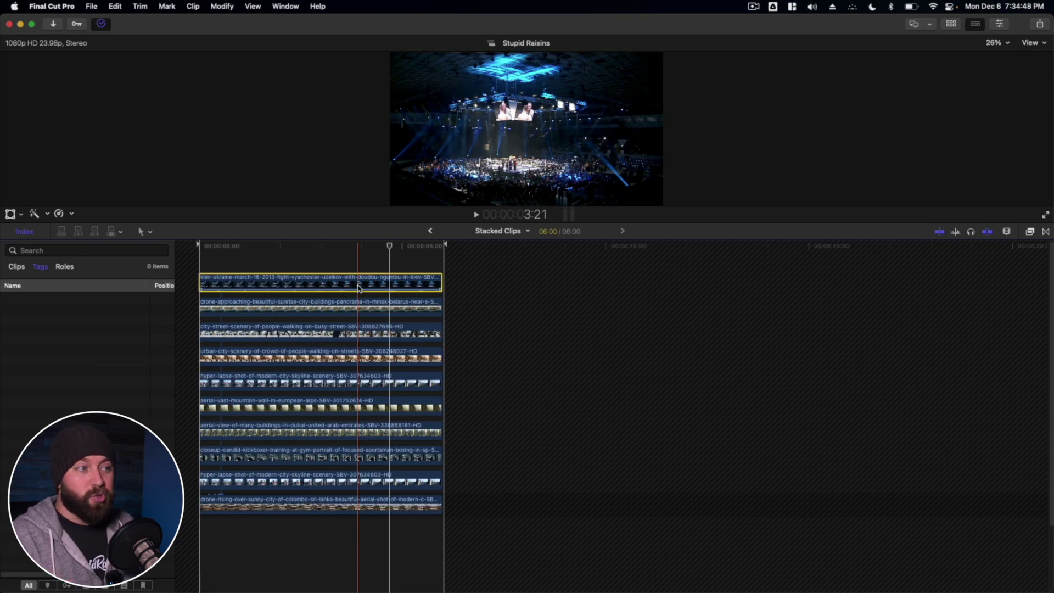
# Back in the project, give the Stacked Clips compound clip its own parent with Reference New Parent Clip.
pyautogui.click(430, 230)
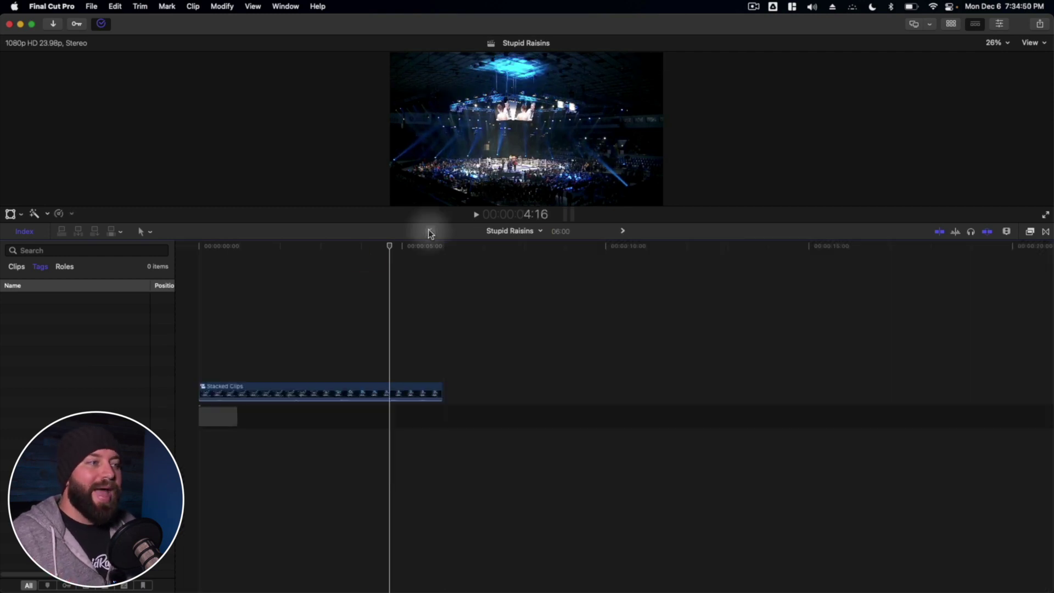
pyautogui.click(308, 392)
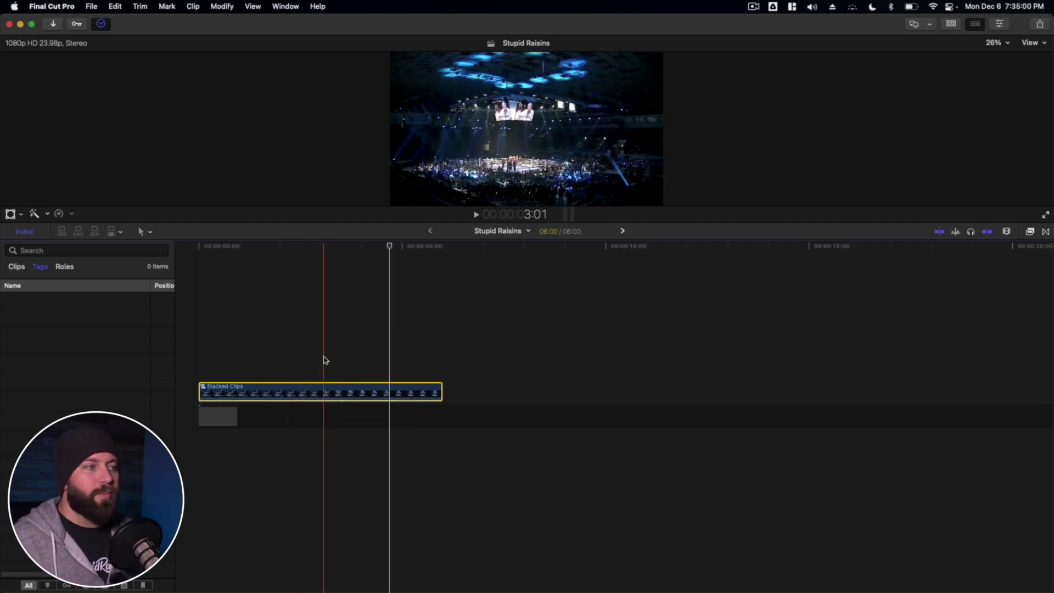
pyautogui.press('Left')
pyautogui.press('Left')
pyautogui.press('Left')
pyautogui.press('Left')
pyautogui.press('Left')
pyautogui.press('Left')
pyautogui.press('Left')
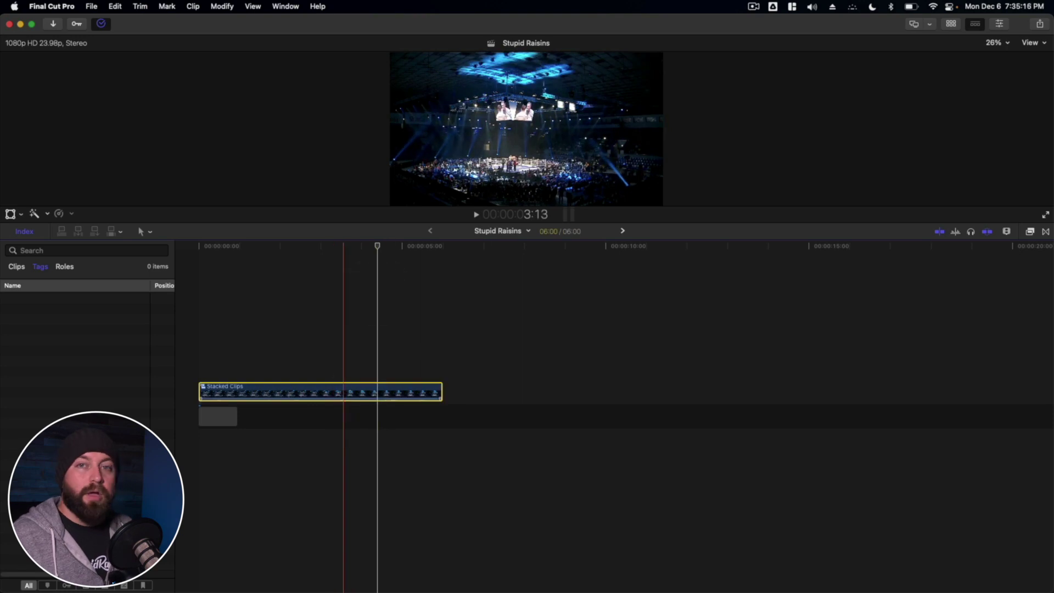
pyautogui.click(193, 6)
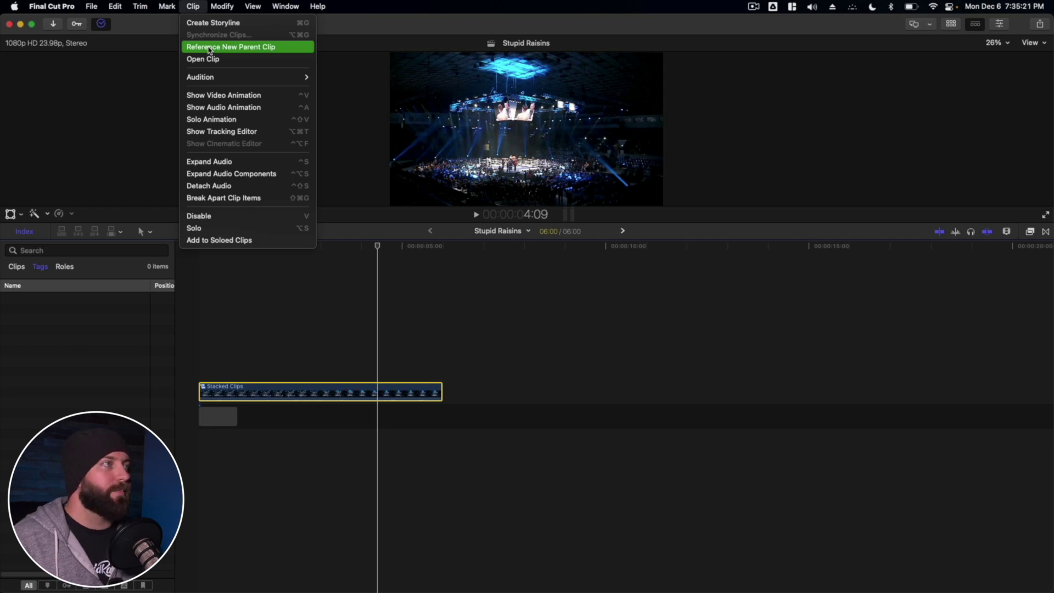
pyautogui.click(209, 48)
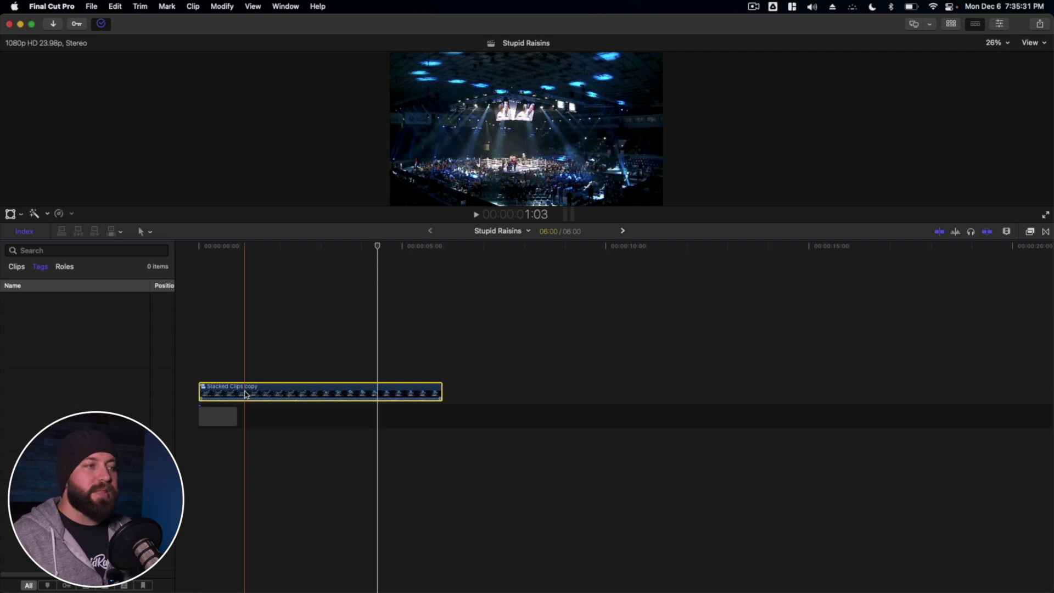
# Rename the 'Stacked Clips copy' compound clip, replacing its old name.
pyautogui.rightClick(245, 394)
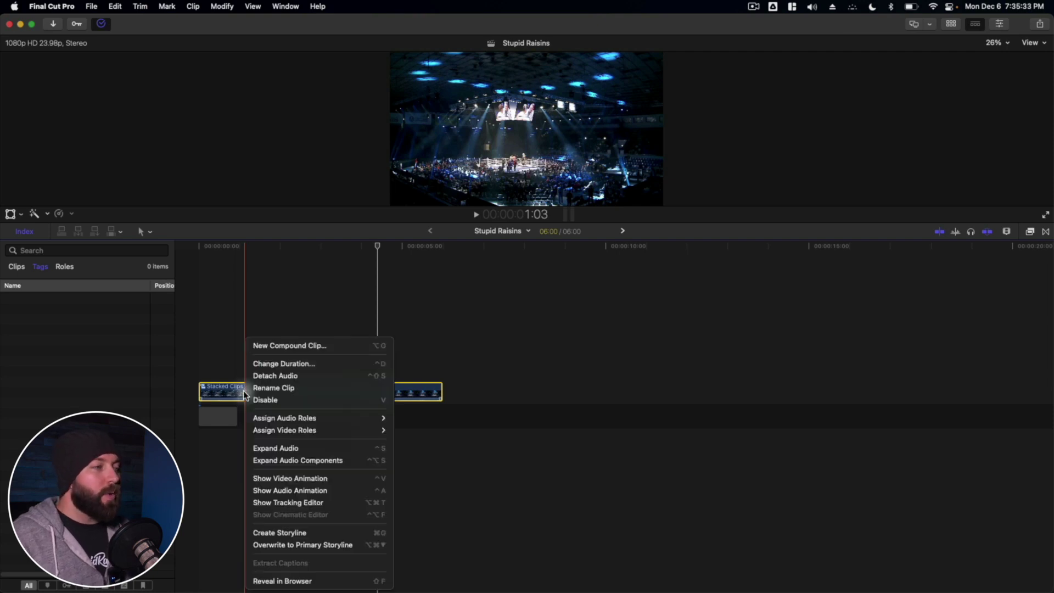
pyautogui.click(323, 390)
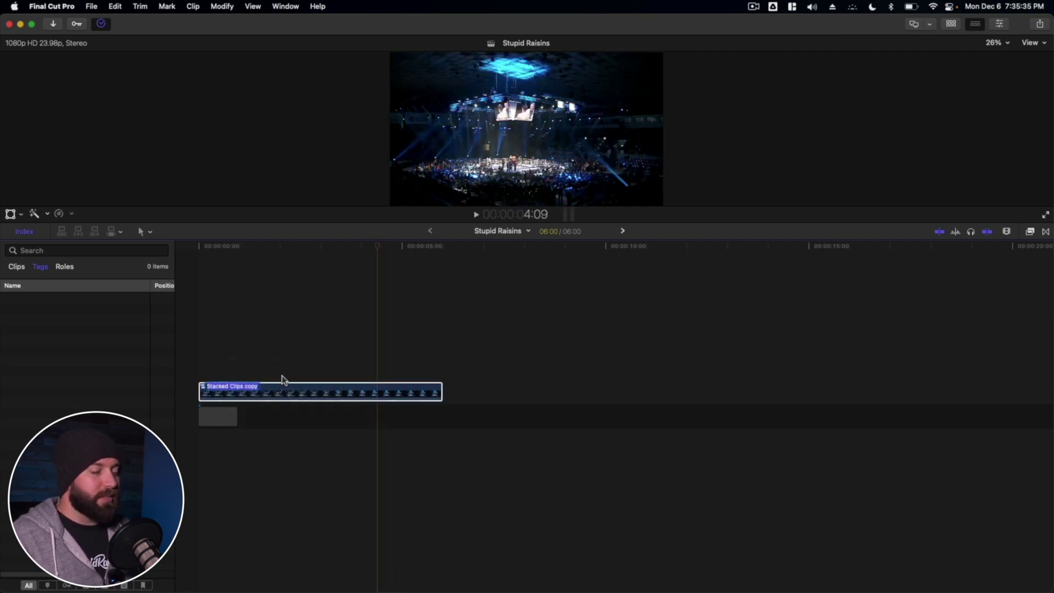
pyautogui.press('BackSpace')
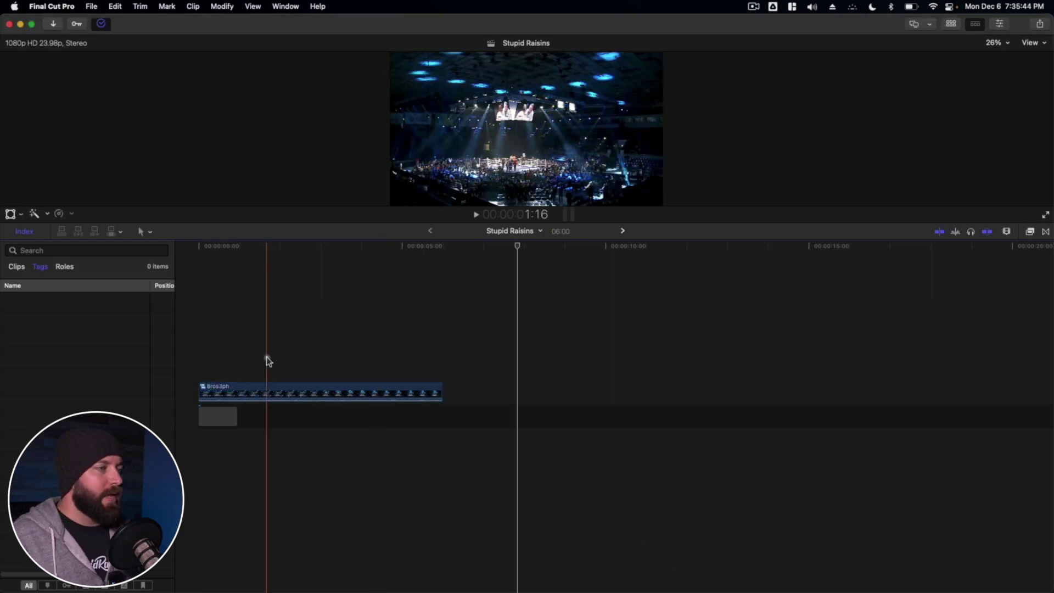
pyautogui.click(266, 357)
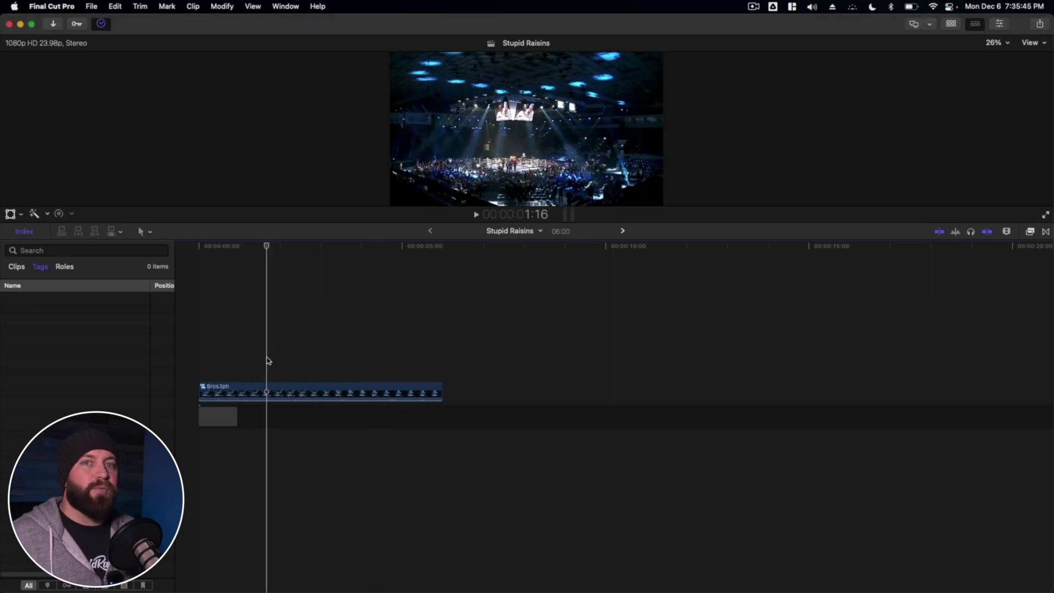